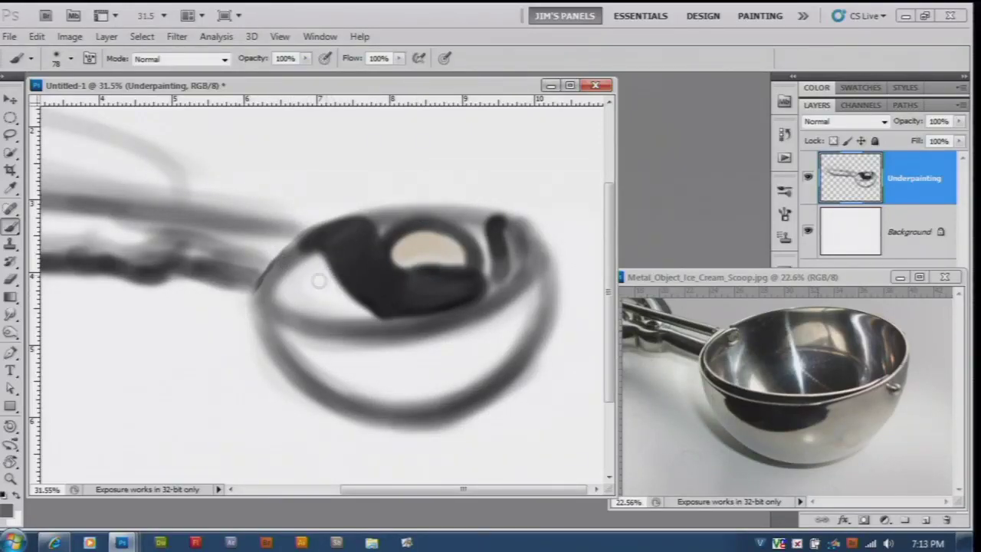
Paint dark strokes along the scoop bowl's top, right and lower inner rim
mouse_move(331, 261)
left_mouse_down()
mouse_move(314, 310)
mouse_move(283, 279)
mouse_move(269, 287)
mouse_move(285, 299)
mouse_move(285, 273)
mouse_move(322, 310)
left_mouse_up()
left_click(366, 262, "alt")
mouse_move(383, 225)
left_mouse_down()
mouse_move(361, 228)
mouse_move(466, 221)
mouse_move(452, 222)
mouse_move(511, 191)
mouse_move(449, 190)
left_mouse_up()
left_click(456, 205, "alt")
left_click(416, 194, "alt")
mouse_move(500, 226)
left_mouse_down()
mouse_move(532, 248)
mouse_move(491, 299)
left_mouse_up()
mouse_move(350, 328)
left_mouse_down()
mouse_move(346, 342)
mouse_move(321, 345)
mouse_move(357, 361)
mouse_move(419, 341)
mouse_move(406, 371)
mouse_move(504, 319)
left_mouse_up()
Sample beige and grey tones and paint them over the bowl's lower rim and body
left_click(844, 416, "alt")
mouse_move(431, 343)
left_mouse_down()
mouse_move(498, 313)
mouse_move(406, 387)
left_mouse_up()
left_click(757, 439, "alt")
mouse_move(295, 368)
left_mouse_down()
mouse_move(379, 406)
mouse_move(406, 383)
mouse_move(433, 387)
left_mouse_up()
left_click(69, 59)
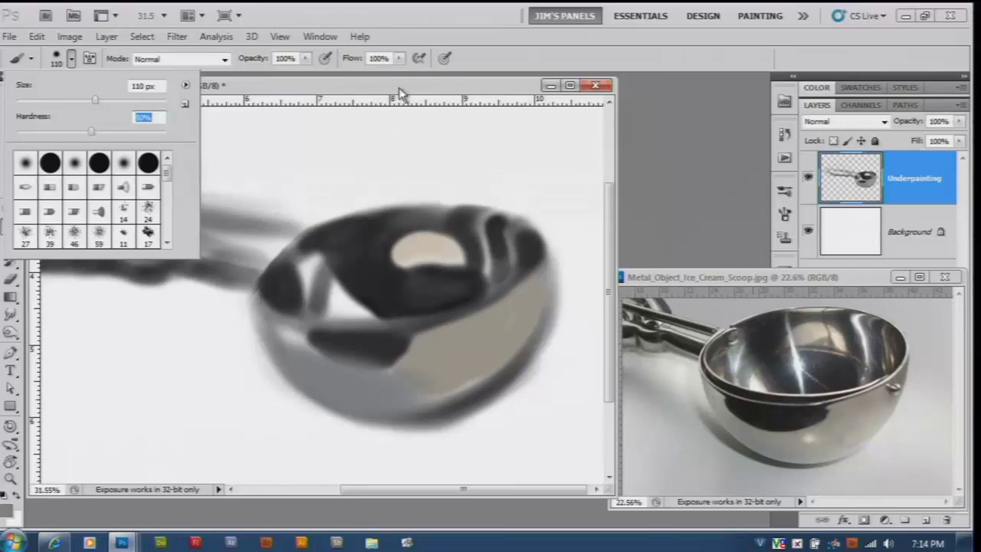
Extend the shadow under the rim and lighten the lower bowl with beige paint
key("Return")
left_click(346, 353)
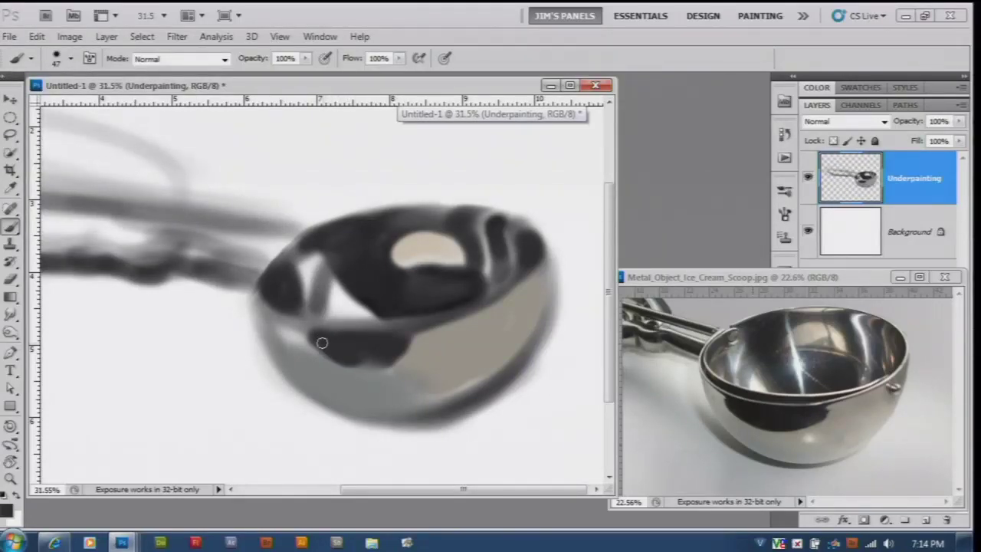
left_click_drag(322, 342, 343, 353)
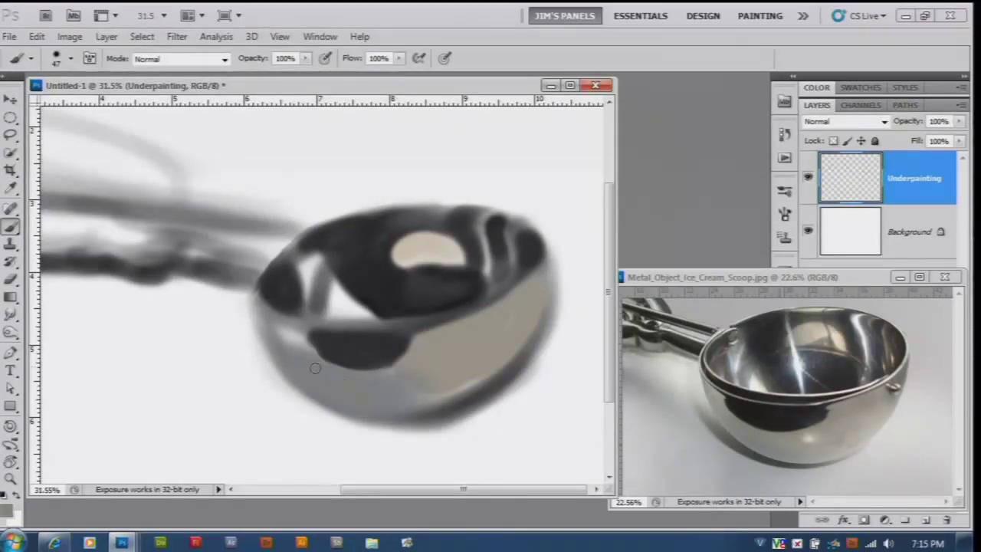
mouse_move(456, 392)
left_mouse_down()
mouse_move(500, 370)
mouse_move(464, 401)
mouse_move(516, 355)
mouse_move(490, 383)
mouse_move(437, 384)
left_mouse_up()
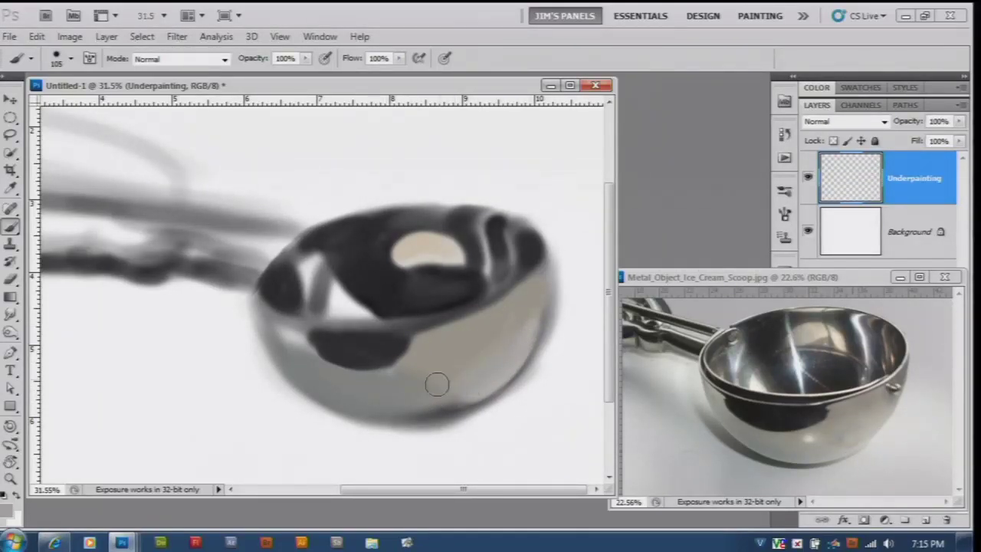
left_click_drag(524, 328, 430, 396)
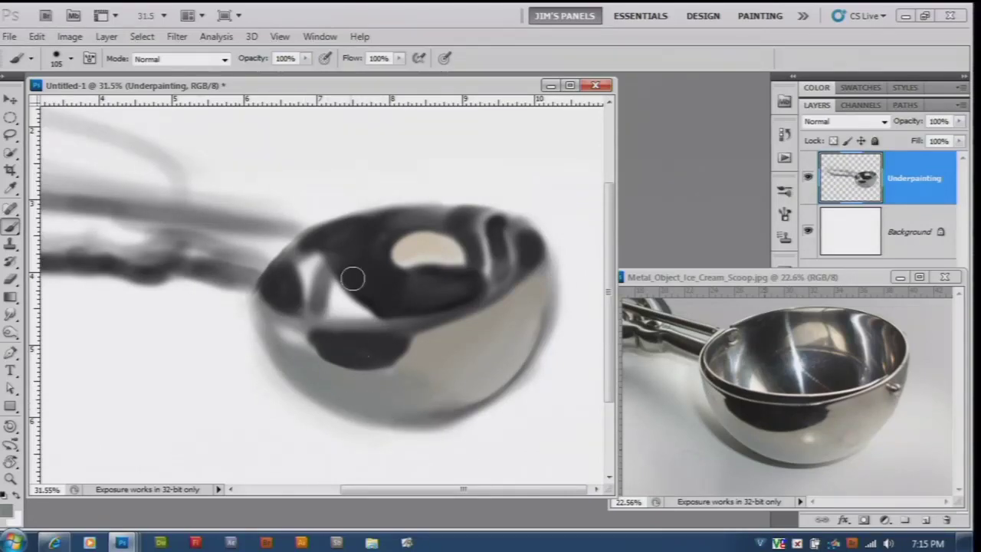
Darken the bowl's left and front rim, then erase the dark stroke on the right edge
mouse_move(276, 253)
left_mouse_down()
mouse_move(287, 302)
mouse_move(276, 284)
left_mouse_up()
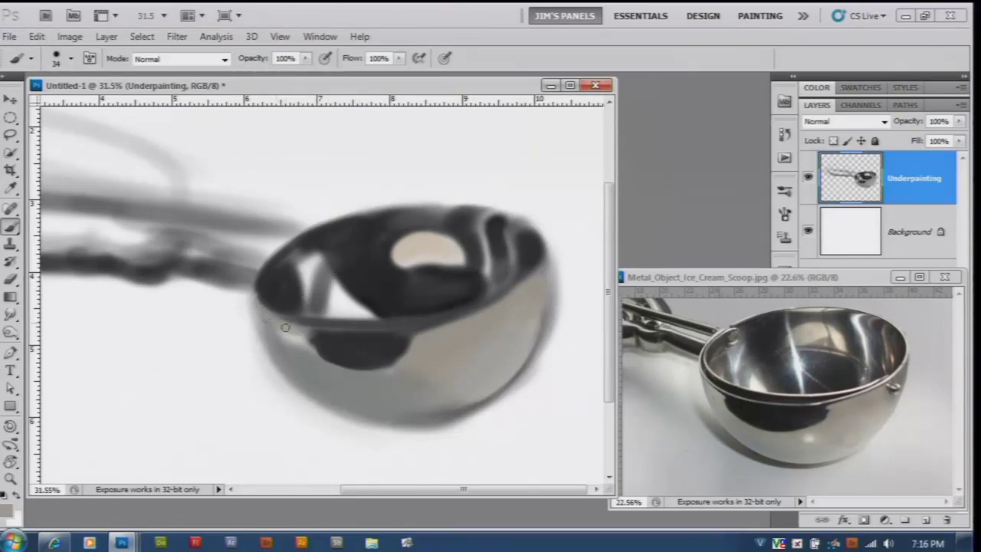
left_click_drag(296, 335, 287, 335)
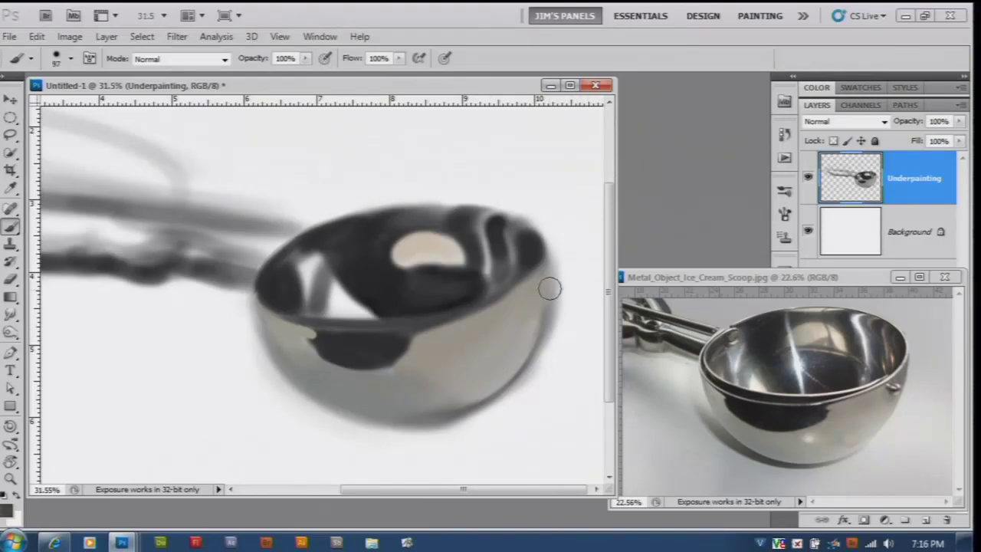
mouse_move(547, 284)
left_mouse_down()
mouse_move(560, 245)
mouse_move(541, 302)
left_mouse_up()
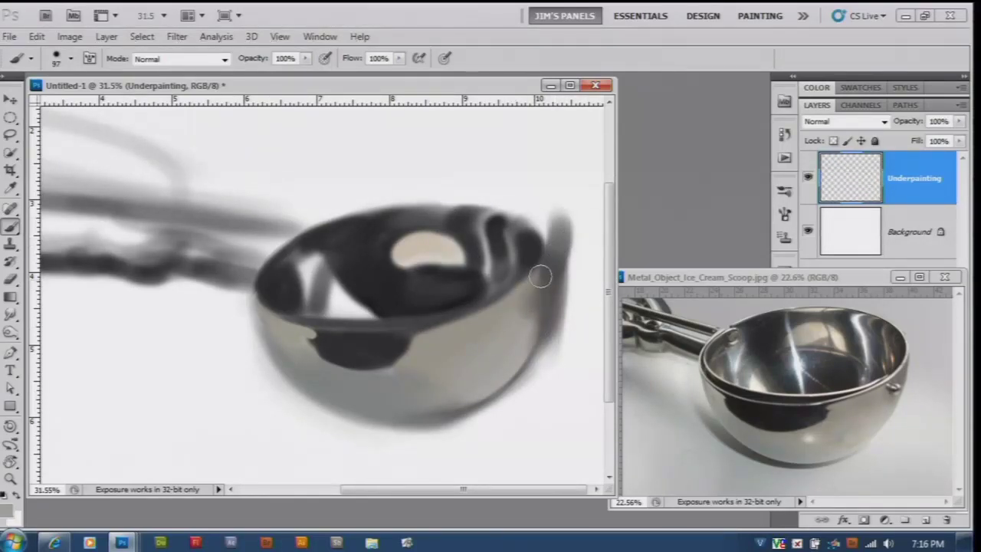
key("e")
mouse_move(556, 230)
left_mouse_down()
mouse_move(567, 284)
mouse_move(514, 377)
left_mouse_up()
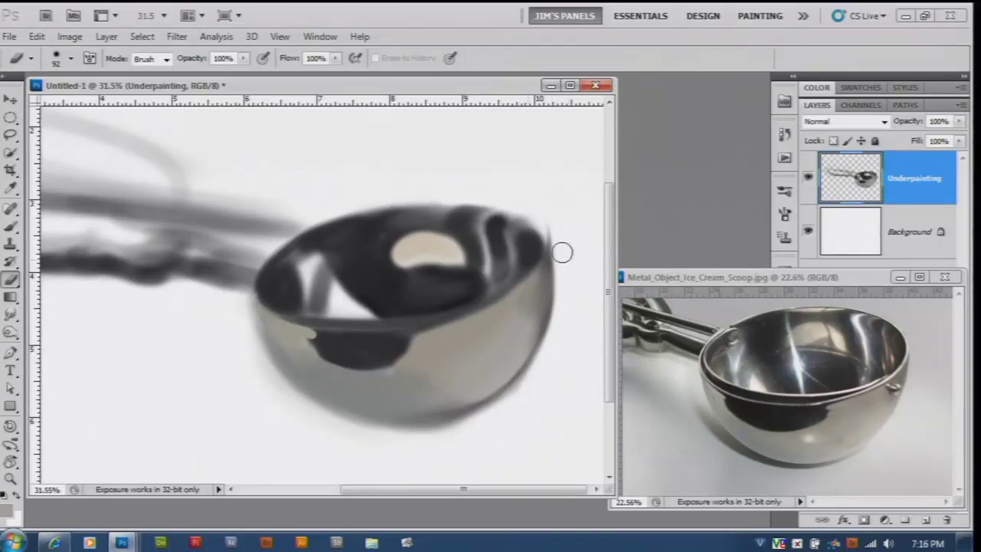
Erase more of the bowl's right edge and pan the reference photo toward the handle
scroll(561, 252, "down", 1)
left_click_drag(296, 324, 399, 334)
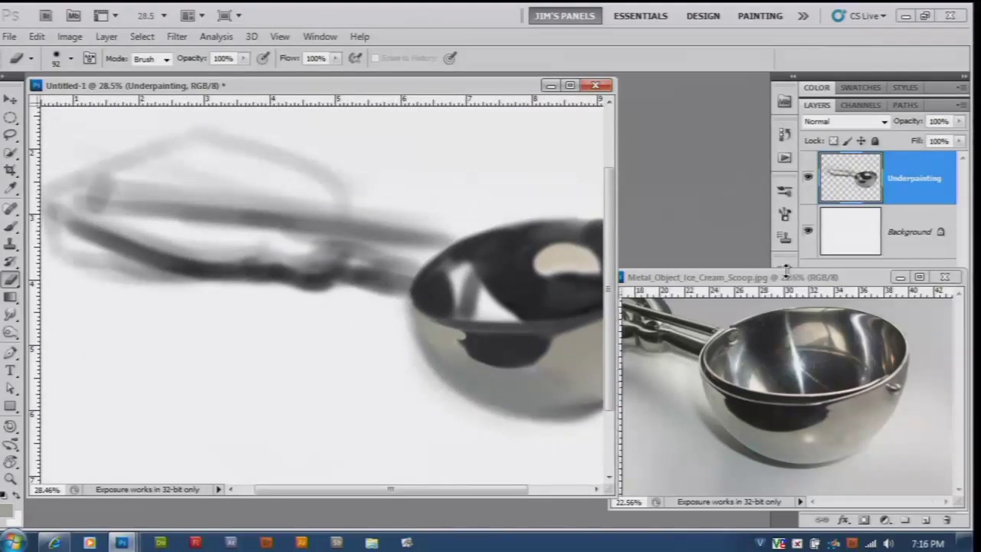
left_click_drag(740, 329, 764, 372)
scroll(764, 371, "up", 3)
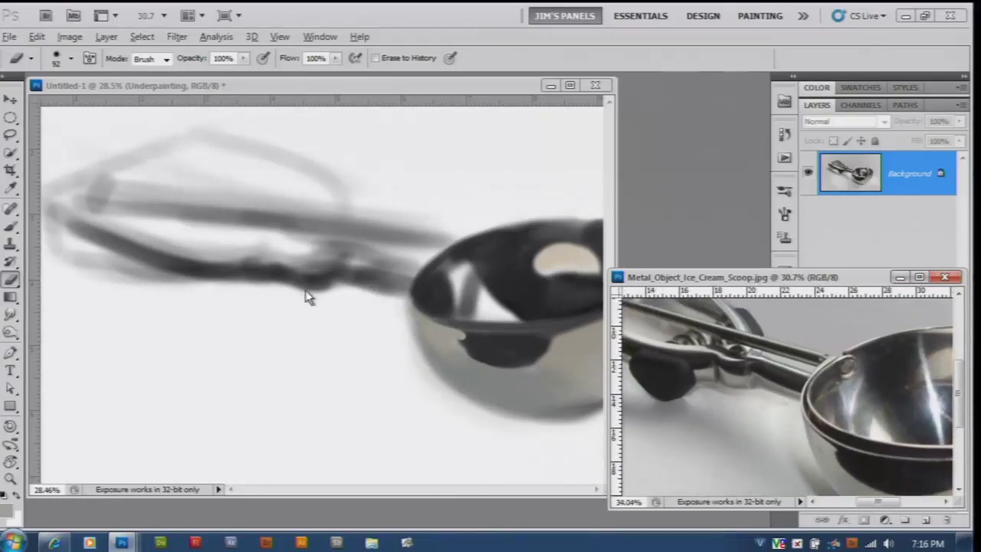
left_click(276, 108)
key("b")
Reposition the reference photo to show both handle and bowl beside the painting
scroll(387, 295, "up", 1)
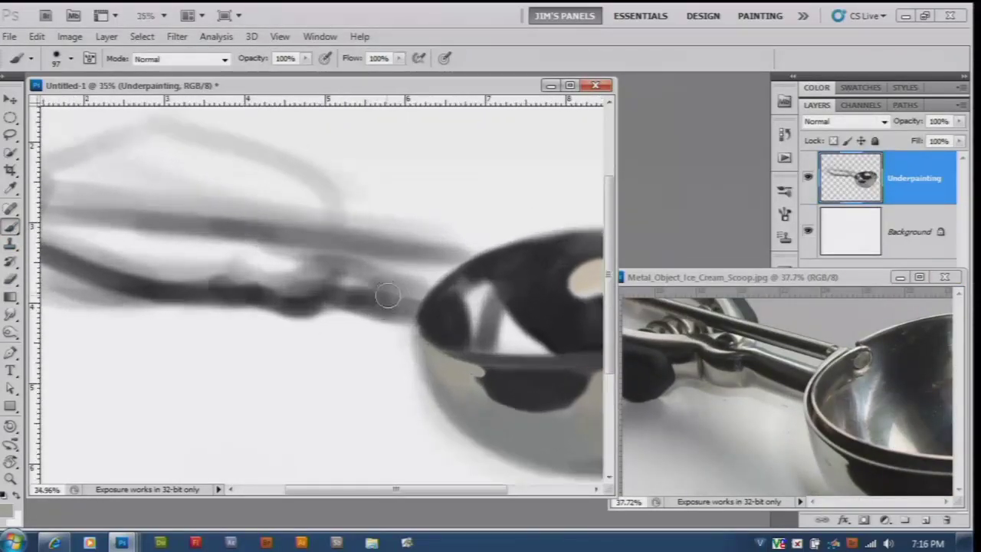
scroll(512, 439, "down", 1)
left_click(780, 487)
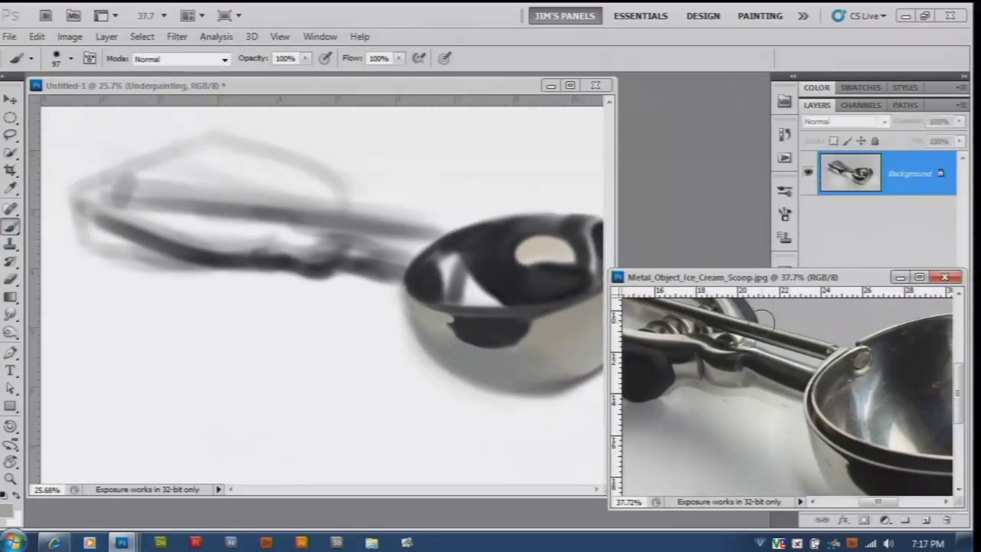
left_click_drag(780, 486, 774, 404)
left_click(389, 86)
scroll(449, 390, "down", 1)
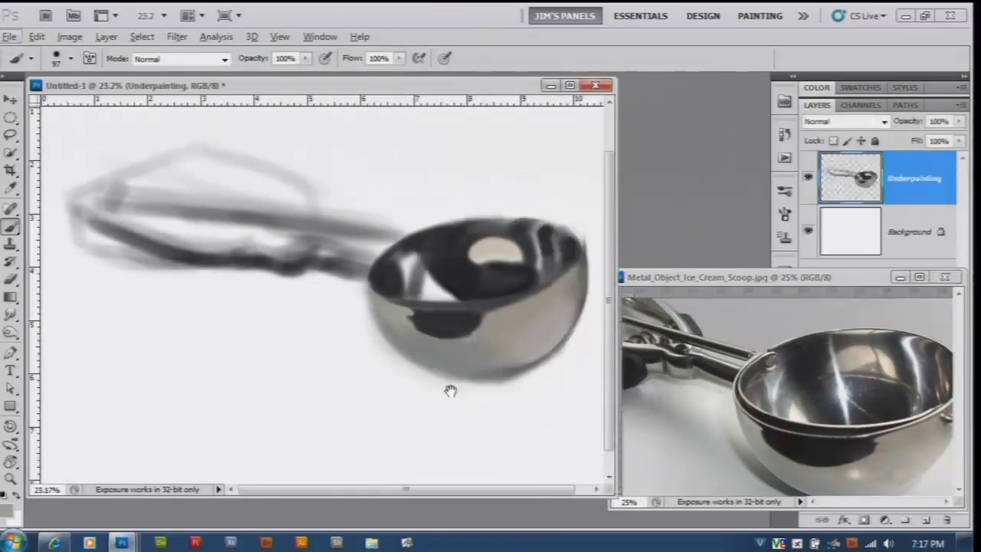
scroll(427, 361, "down", 1)
scroll(422, 346, "up", 2)
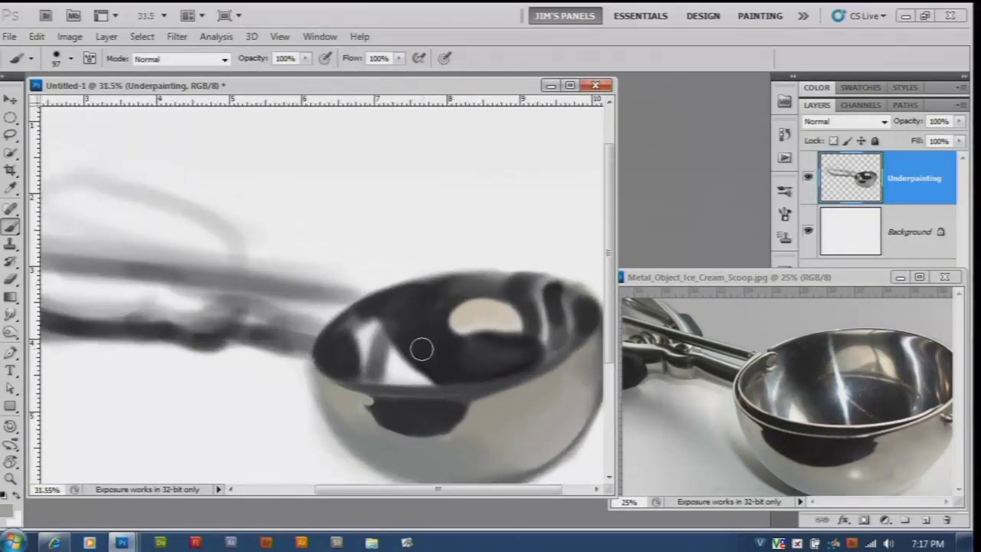
Sample black, darken the scoop's rim all round, and add dark strokes inside the bowl
left_click(437, 367, "alt")
left_click_drag(333, 379, 368, 395)
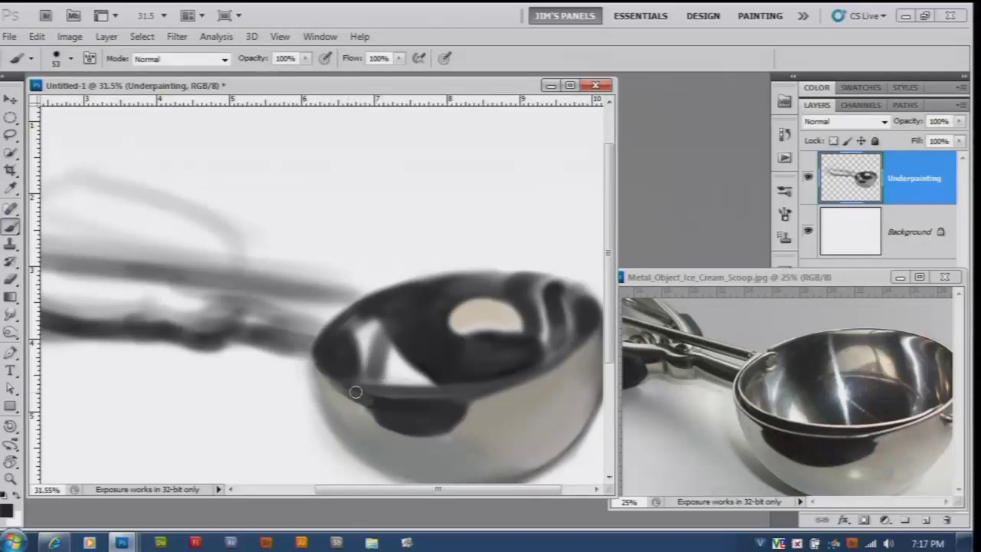
mouse_move(445, 387)
left_mouse_down()
mouse_move(557, 368)
mouse_move(516, 383)
left_mouse_up()
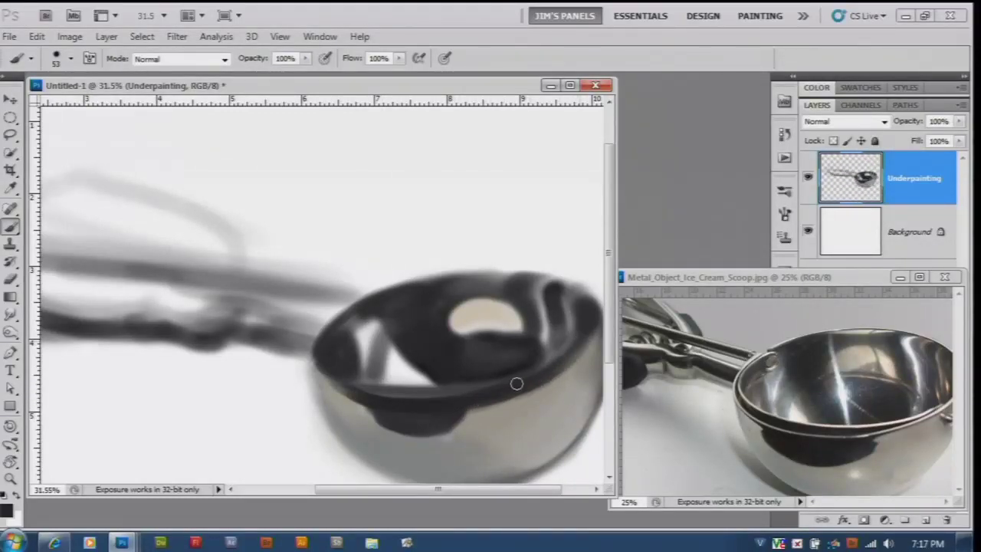
mouse_move(322, 376)
left_mouse_down()
mouse_move(357, 390)
mouse_move(416, 376)
mouse_move(378, 376)
mouse_move(384, 361)
left_mouse_up()
left_click(392, 364, "alt")
left_click(394, 330, "alt")
left_click_drag(402, 318, 368, 383)
mouse_move(391, 344)
left_mouse_down()
mouse_move(366, 387)
mouse_move(383, 337)
left_mouse_up()
Paint sampled light beige and dark tones inside the bowl along its left rim
left_click(502, 266, "alt")
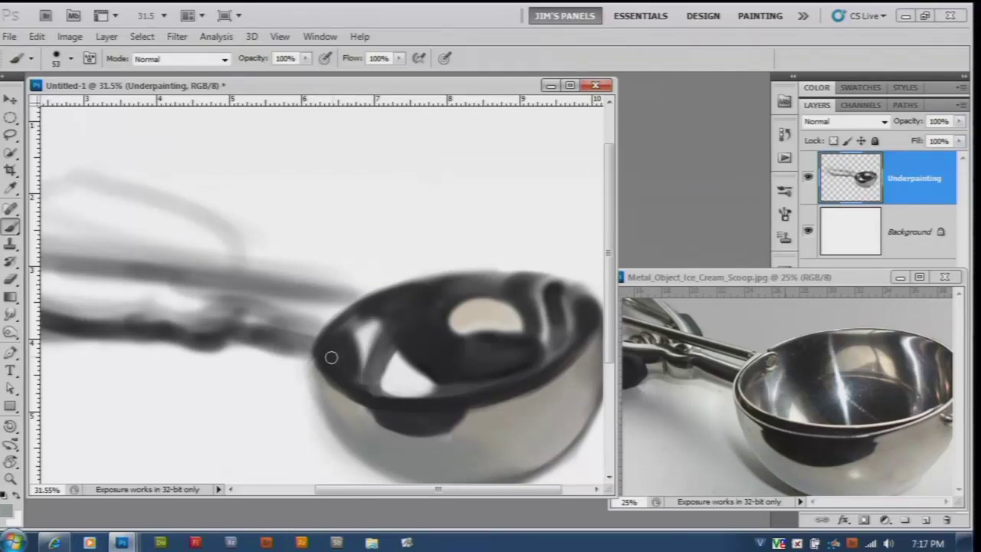
mouse_move(329, 355)
left_mouse_down()
mouse_move(339, 361)
mouse_move(324, 357)
mouse_move(333, 318)
mouse_move(323, 351)
mouse_move(329, 329)
mouse_move(322, 345)
mouse_move(376, 291)
mouse_move(460, 270)
mouse_move(373, 296)
mouse_move(463, 272)
mouse_move(482, 340)
left_mouse_up()
left_click(309, 339, "alt")
left_click(477, 303, "alt")
left_click(516, 286, "alt")
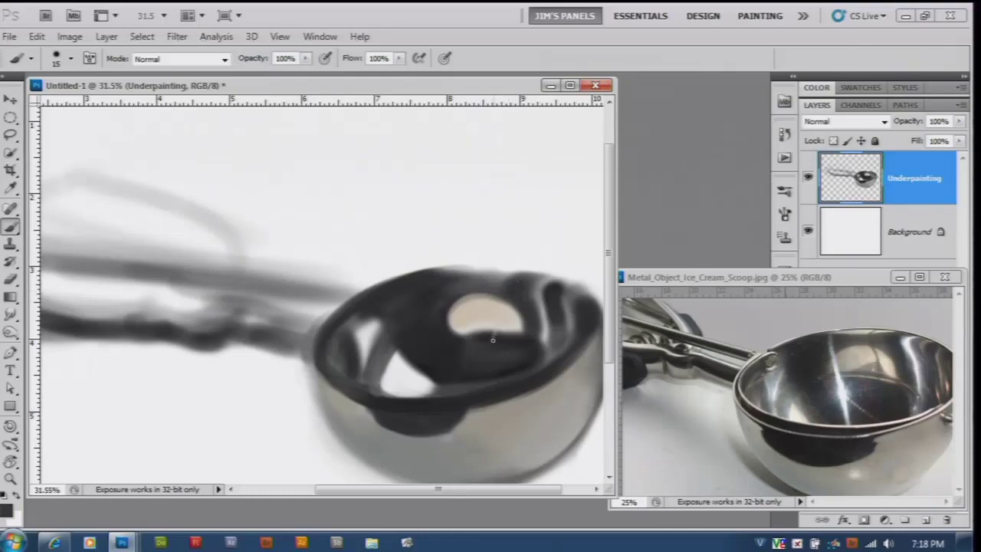
left_click_drag(516, 286, 496, 316)
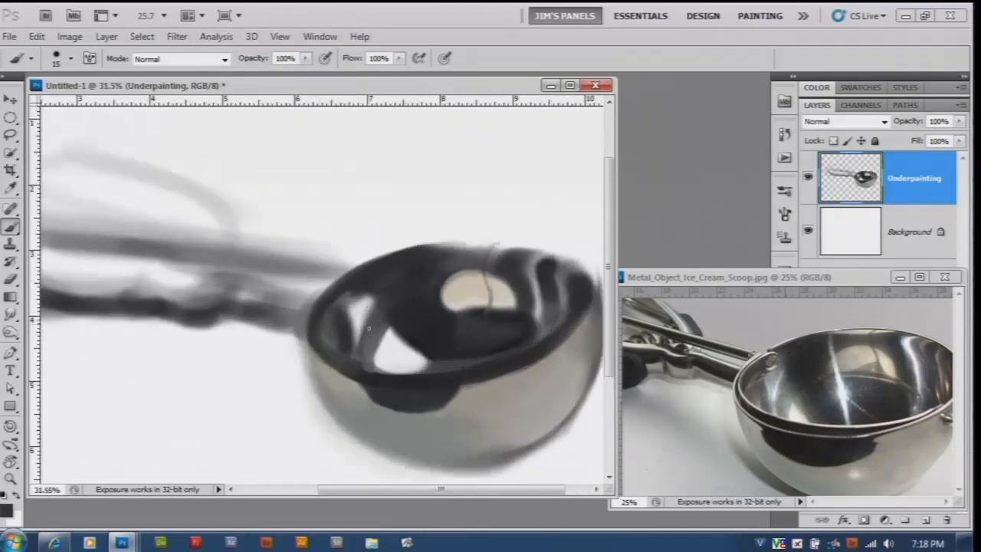
mouse_move(342, 333)
left_mouse_down()
mouse_move(415, 323)
mouse_move(316, 312)
left_mouse_up()
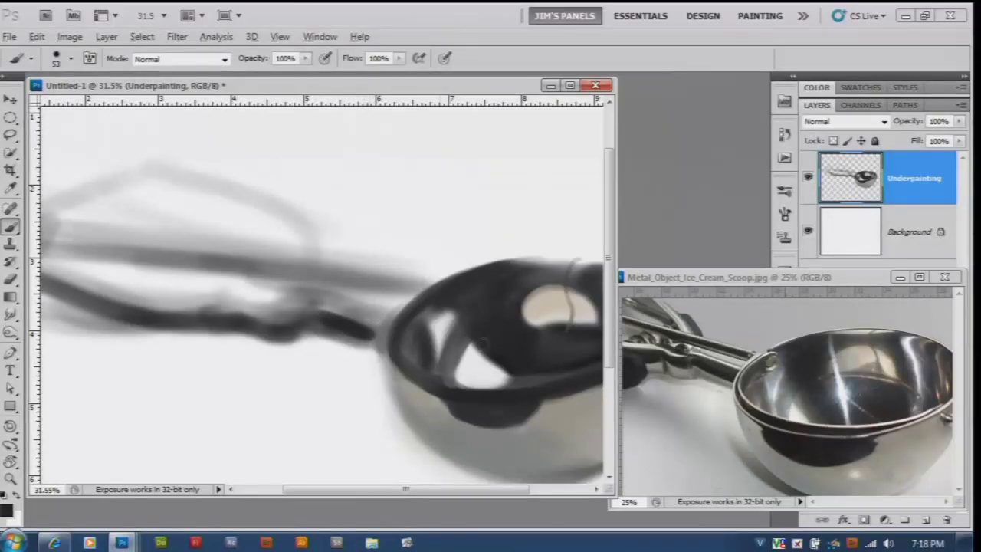
With a smaller brush, paint light strokes and highlights along the handle top
left_click(406, 219, "alt")
key("bracketleft")
key("bracketleft")
key("bracketleft")
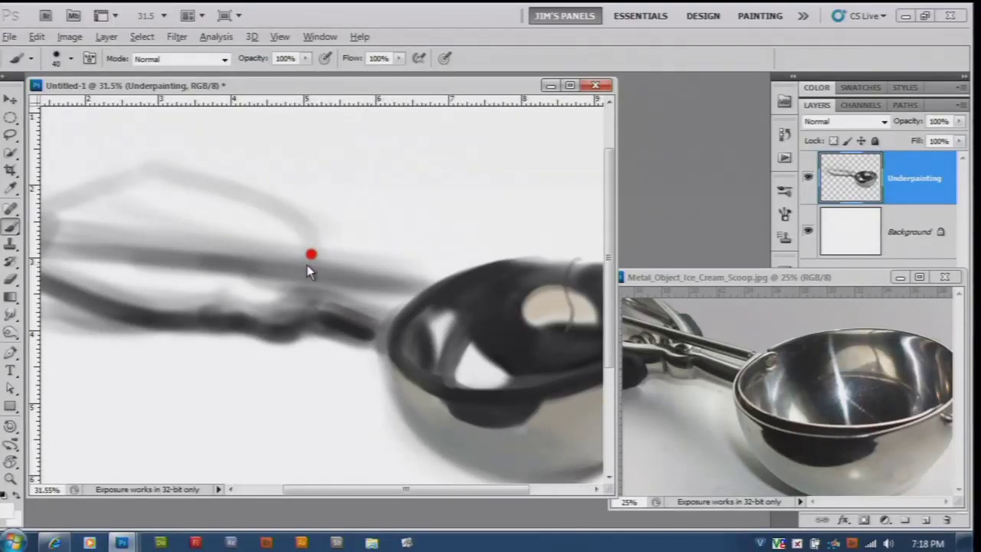
left_click_drag(380, 307, 322, 298)
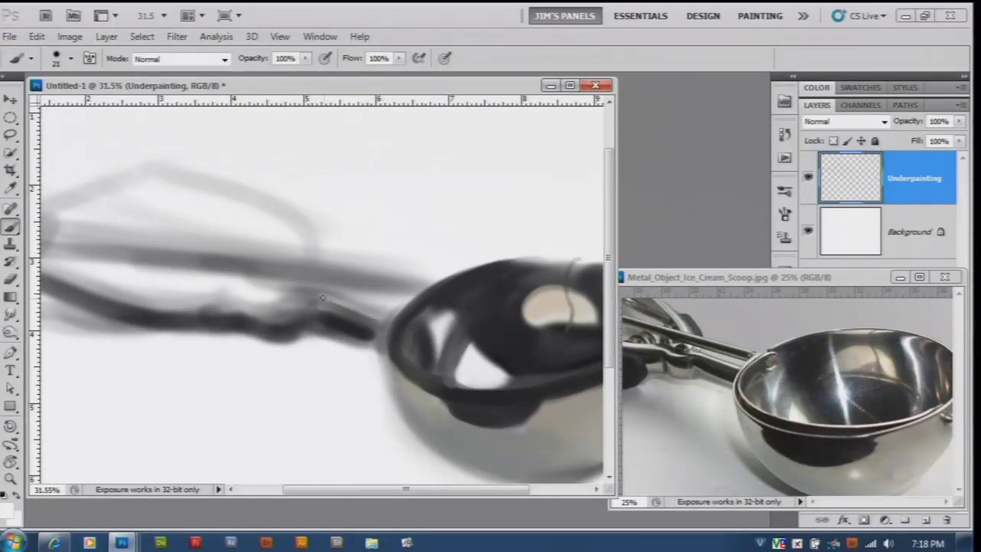
left_click(348, 346, "alt")
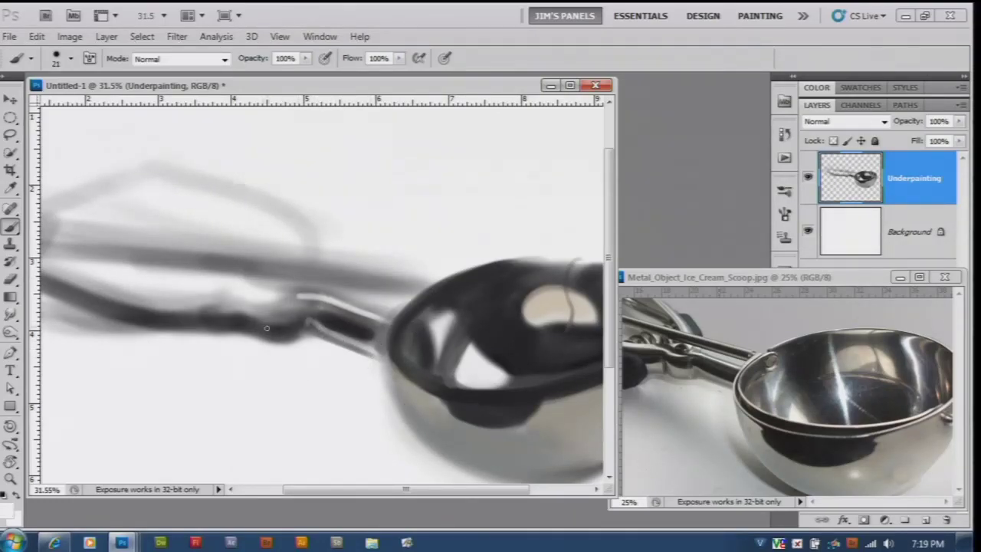
left_click_drag(255, 331, 303, 325)
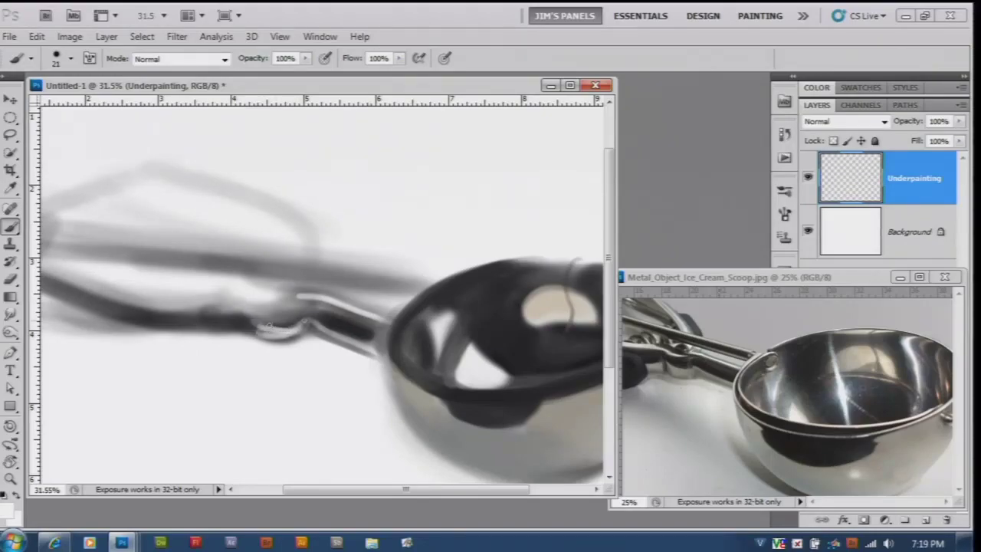
scroll(272, 331, "up", 5)
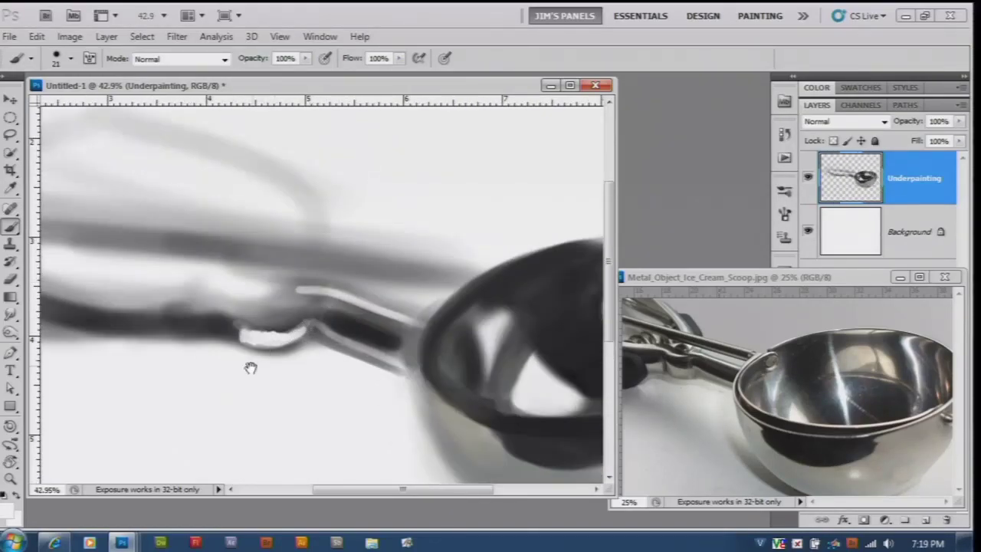
left_click_drag(351, 307, 435, 307)
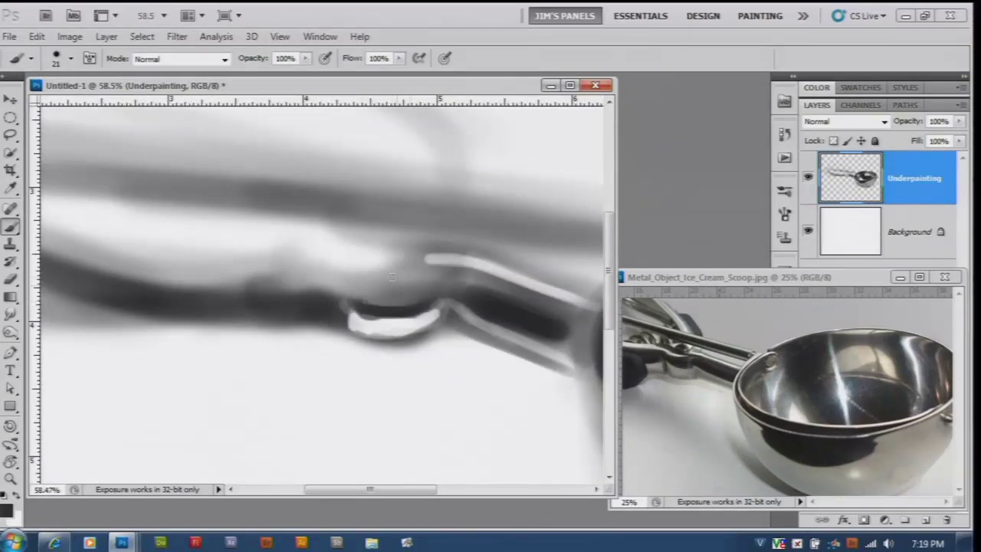
scroll(673, 394, "up", 3)
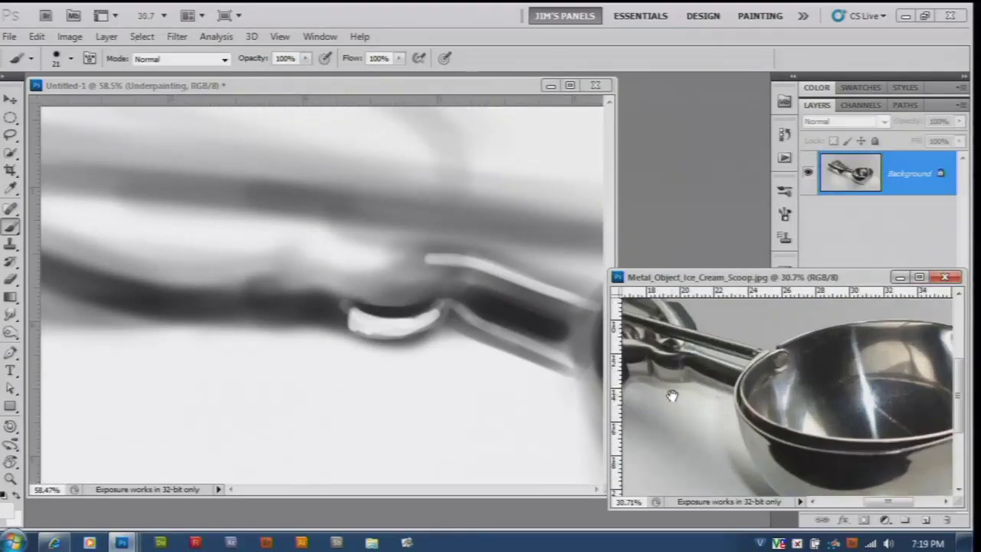
Paint hinge highlights and a dark stroke joining the bend to the handle's upper edge
left_click(339, 86)
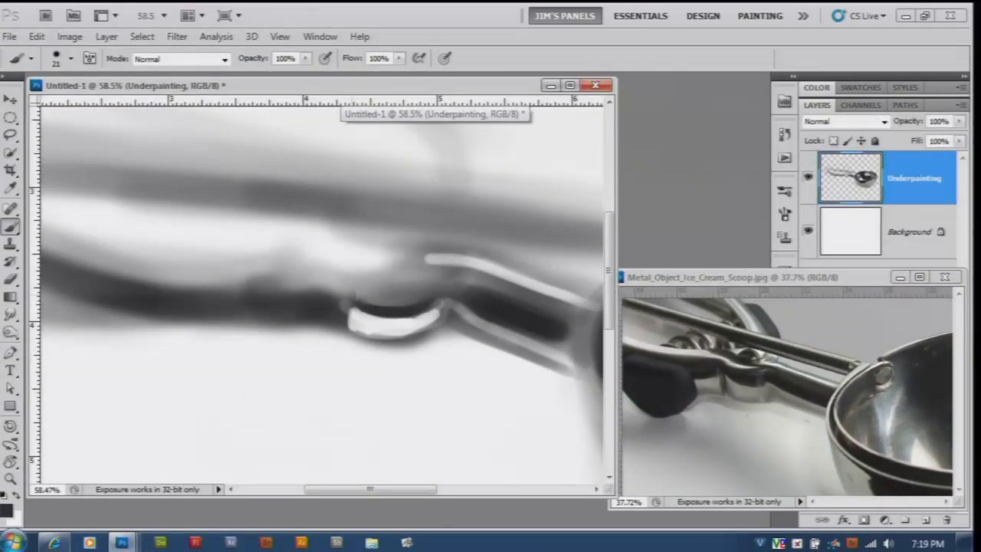
mouse_move(340, 295)
left_mouse_down()
mouse_move(338, 328)
mouse_move(279, 308)
mouse_move(266, 322)
mouse_move(314, 312)
mouse_move(273, 321)
left_mouse_up()
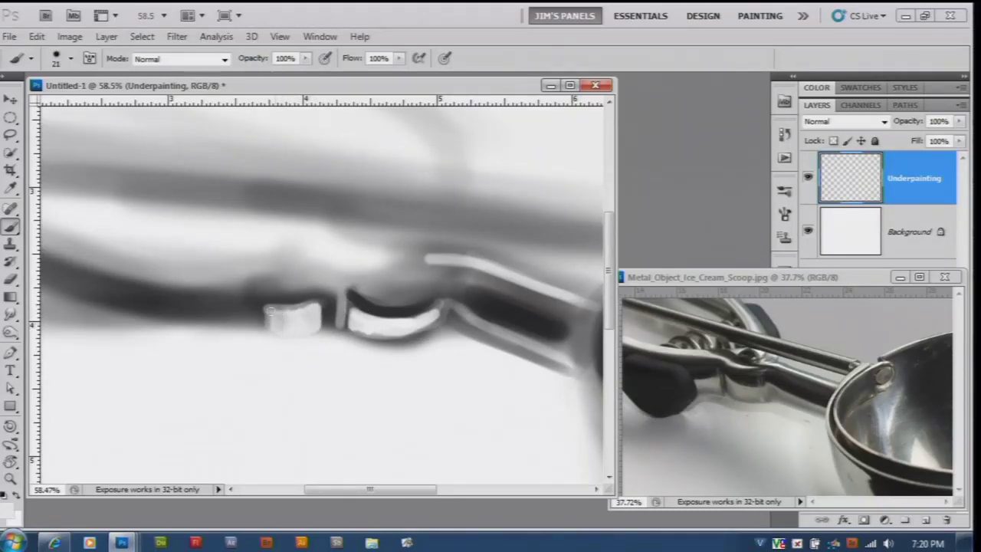
key("x")
mouse_move(261, 282)
left_mouse_down()
mouse_move(355, 275)
mouse_move(394, 302)
mouse_move(440, 293)
mouse_move(460, 270)
left_mouse_up()
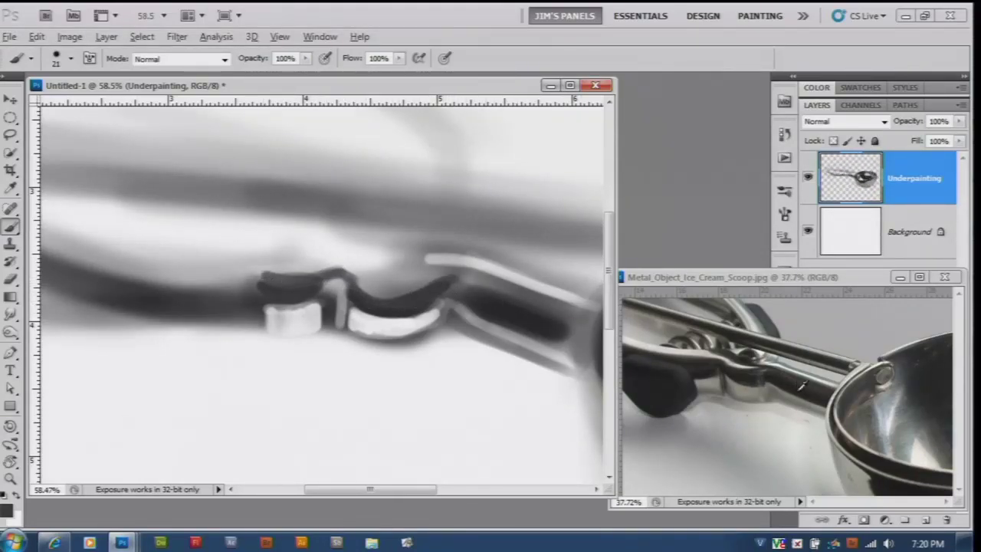
left_click(456, 312, "alt")
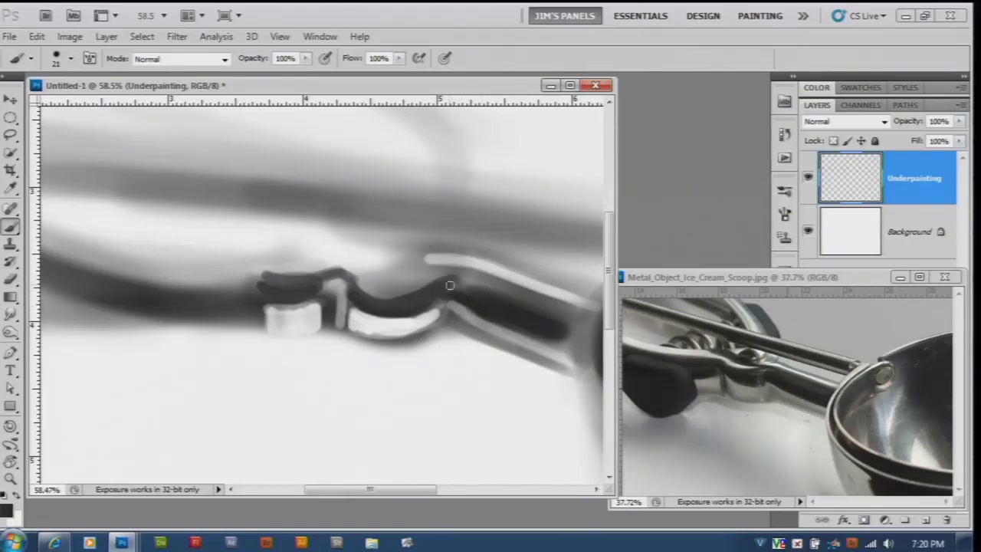
left_click_drag(453, 285, 502, 290)
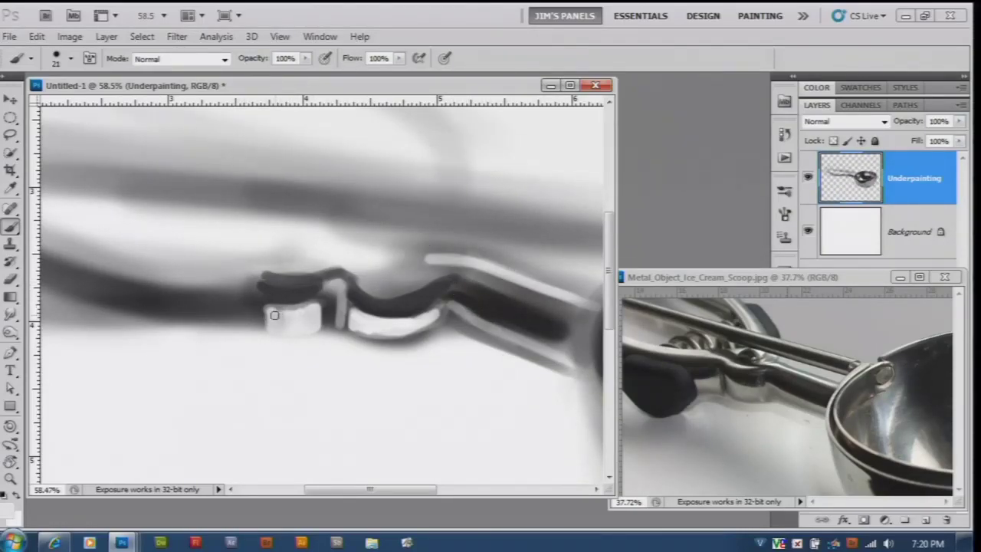
mouse_move(274, 315)
left_mouse_down()
mouse_move(307, 303)
mouse_move(209, 358)
left_mouse_up()
Darken the diagonal hinge stroke and outline the black rubber grip, then zoom out
key("x")
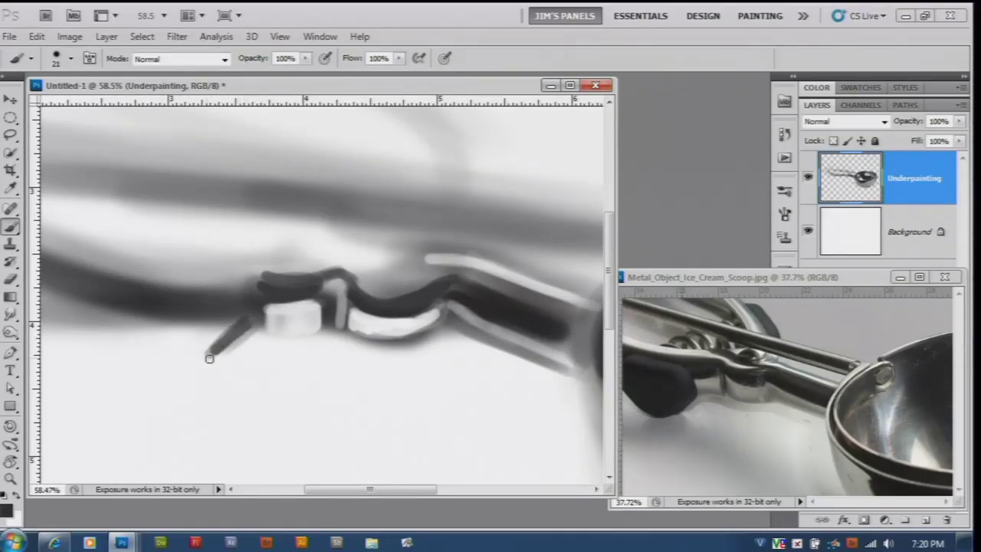
mouse_move(250, 325)
left_mouse_down()
mouse_move(224, 282)
mouse_move(171, 279)
left_mouse_up()
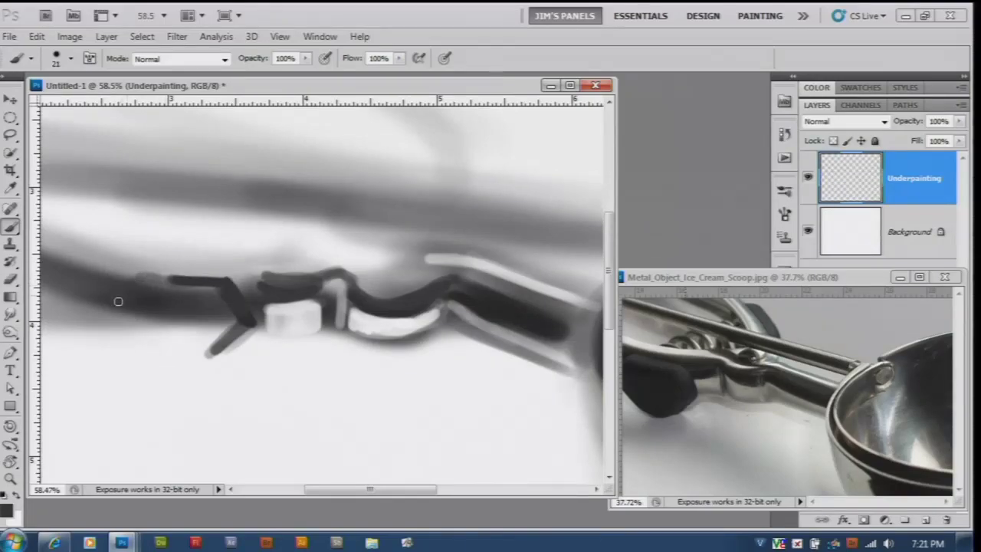
mouse_move(116, 308)
left_mouse_down()
mouse_move(205, 326)
mouse_move(150, 282)
left_mouse_up()
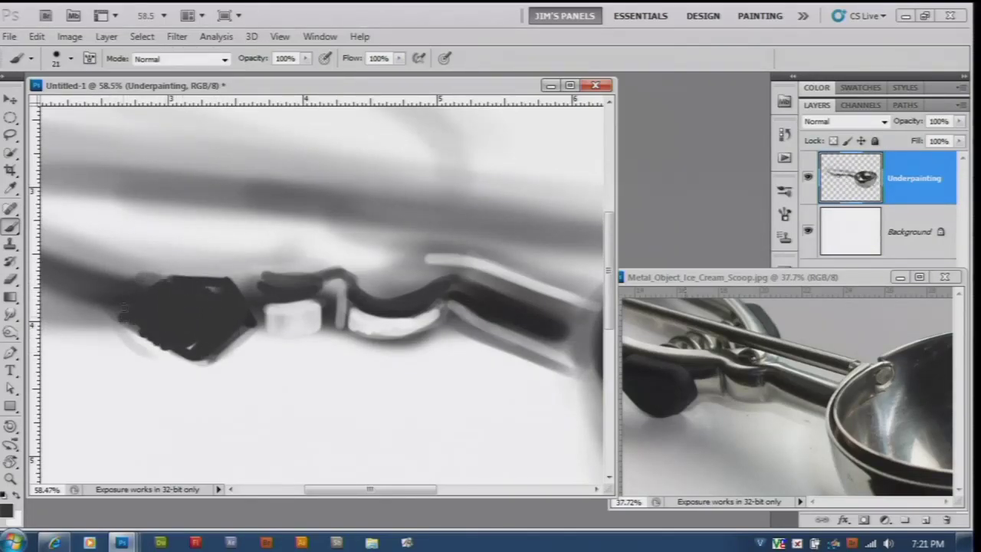
scroll(363, 376, "down", 2)
scroll(414, 368, "down", 2)
scroll(433, 352, "down", 3)
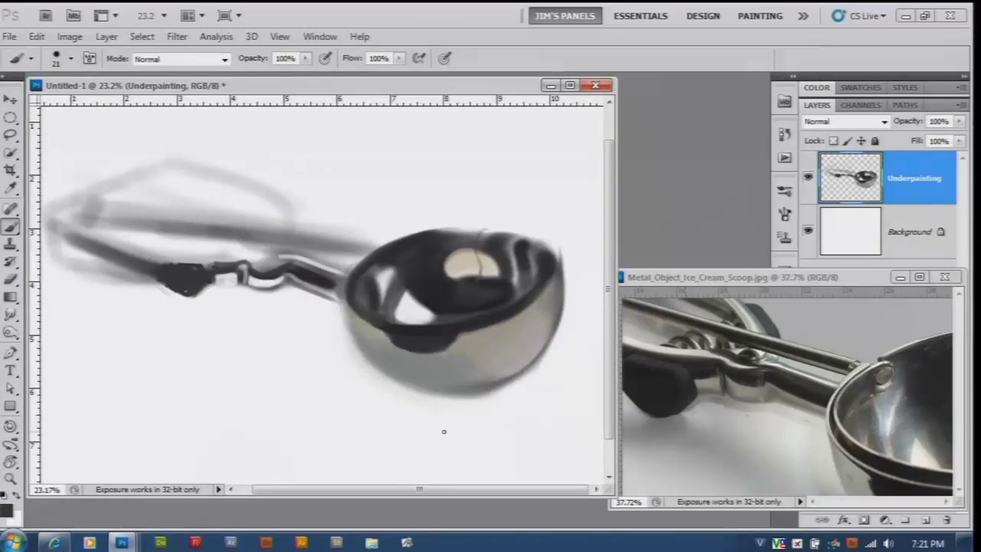
Round off the black grip and paint a light highlight along the handle top
scroll(225, 306, "up", 4)
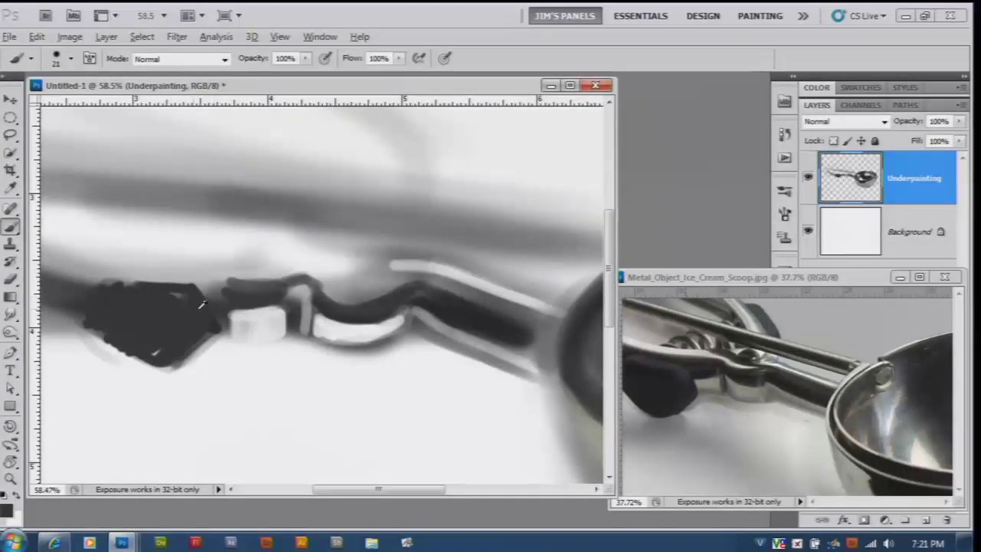
left_click_drag(212, 308, 201, 276)
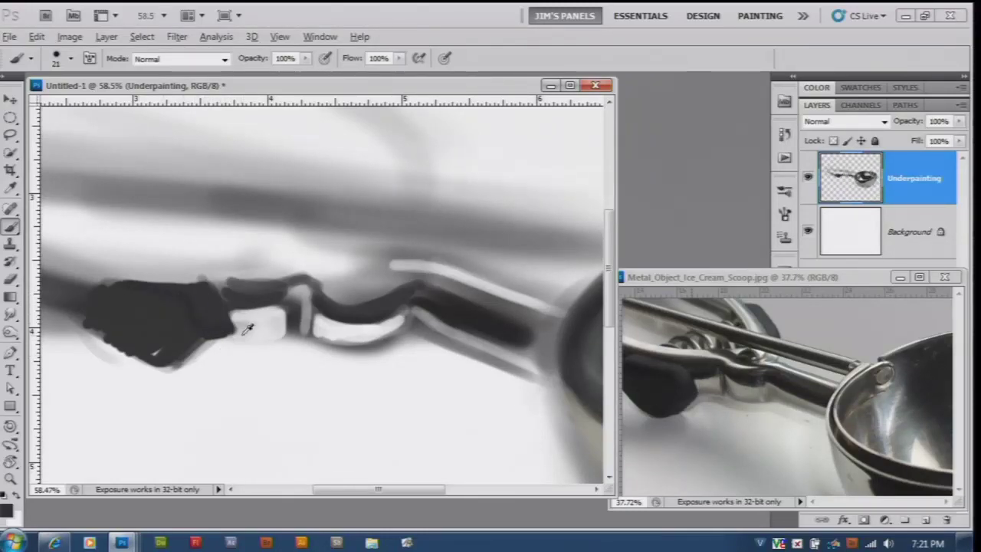
mouse_move(221, 305)
left_mouse_down()
mouse_move(168, 368)
mouse_move(87, 324)
mouse_move(168, 372)
left_mouse_up()
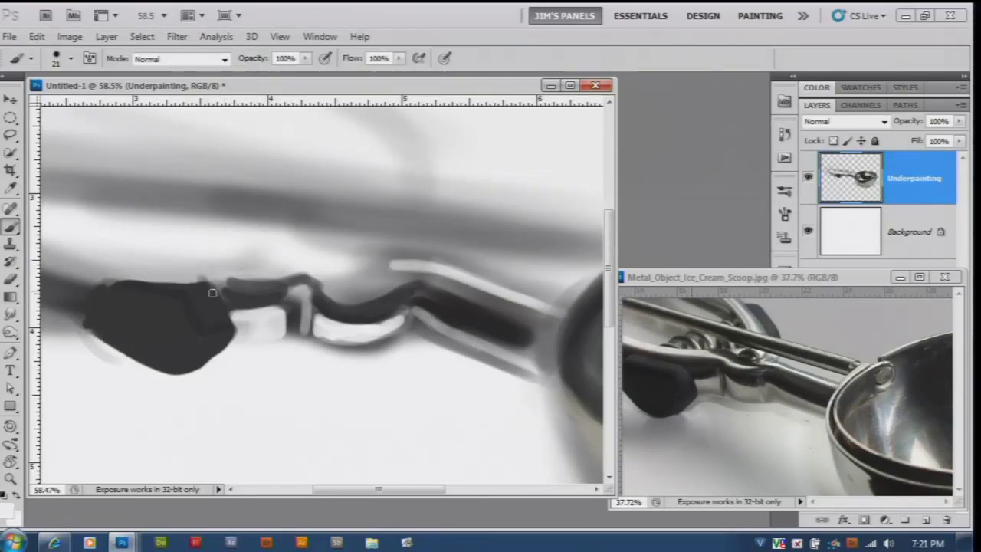
mouse_move(116, 263)
left_mouse_down()
mouse_move(257, 263)
mouse_move(351, 303)
mouse_move(330, 282)
mouse_move(414, 292)
left_mouse_up()
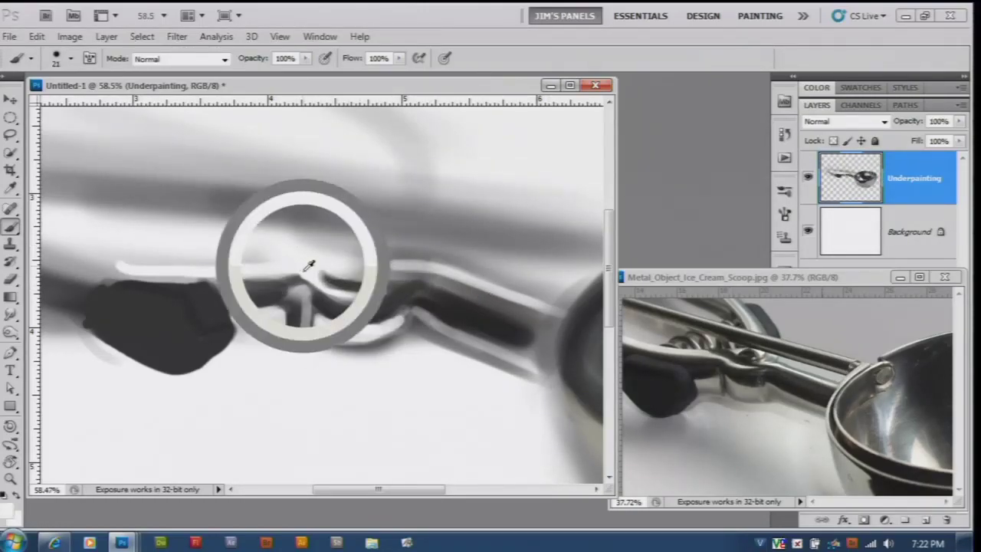
mouse_move(433, 274)
left_mouse_down()
mouse_move(560, 326)
mouse_move(496, 304)
left_mouse_up()
mouse_move(387, 267)
left_mouse_down()
mouse_move(440, 266)
mouse_move(546, 316)
left_mouse_up()
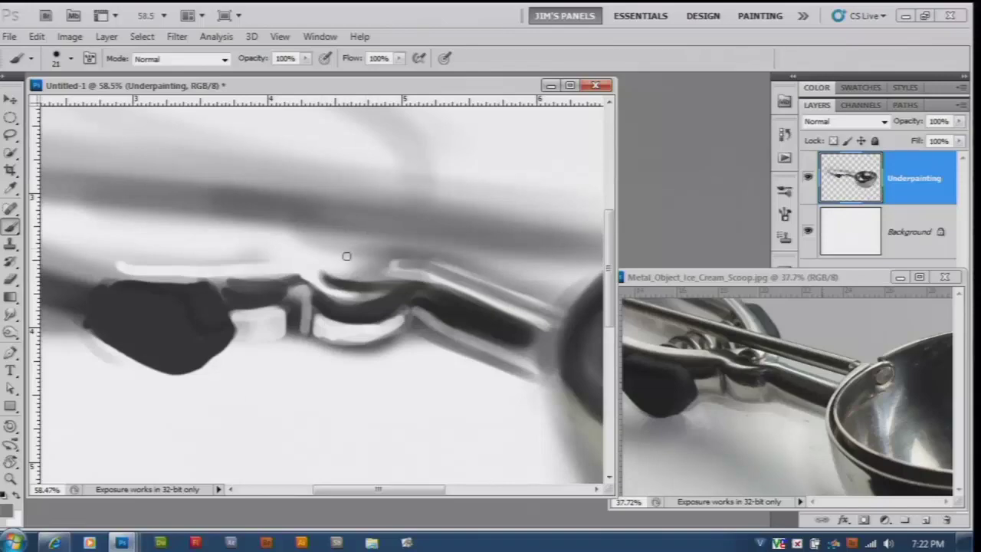
Darken the handle's top edge and dab in the round dark rivet
mouse_move(299, 284)
left_mouse_down()
mouse_move(325, 265)
mouse_move(333, 281)
mouse_move(366, 278)
left_mouse_up()
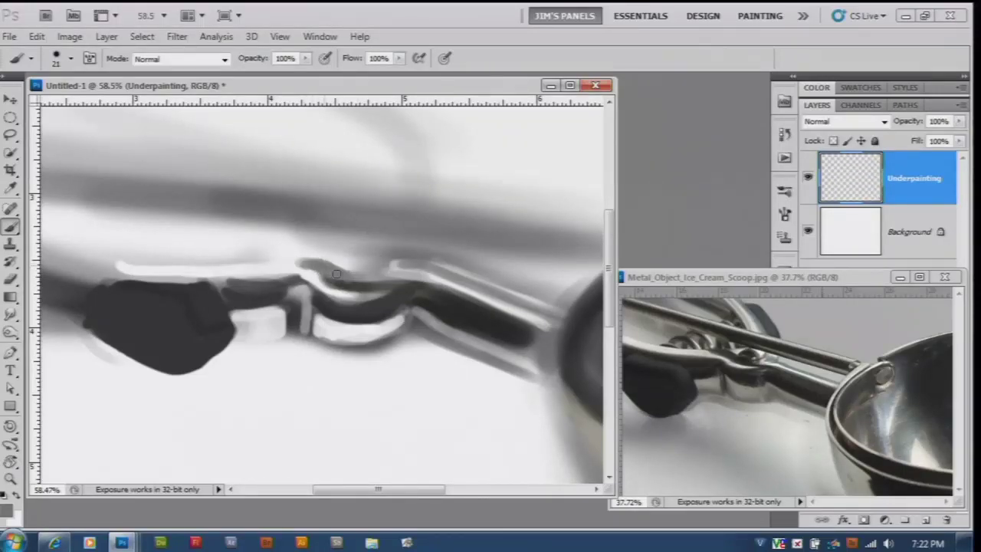
mouse_move(300, 263)
left_mouse_down()
mouse_move(351, 282)
mouse_move(385, 275)
left_mouse_up()
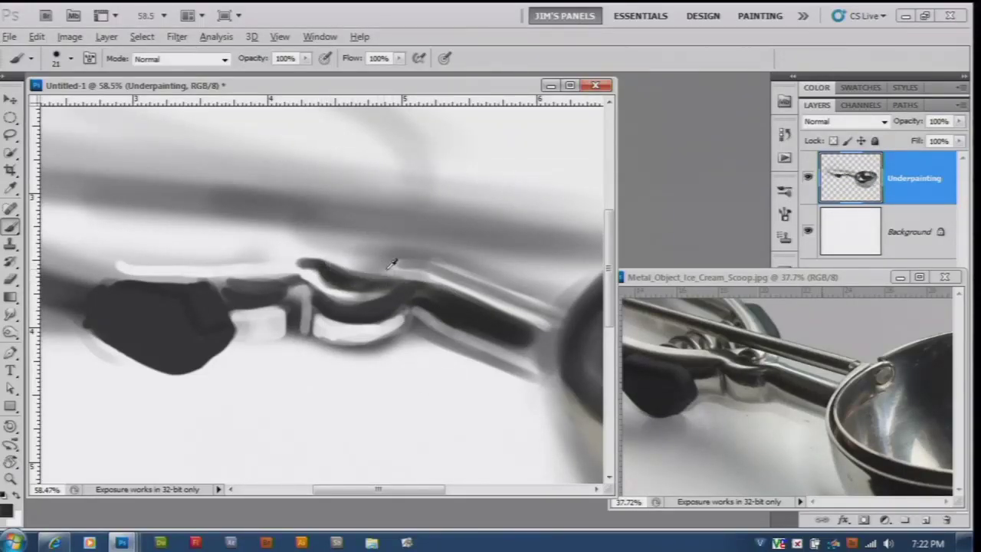
left_click(379, 263)
scroll(378, 263, "down", 2)
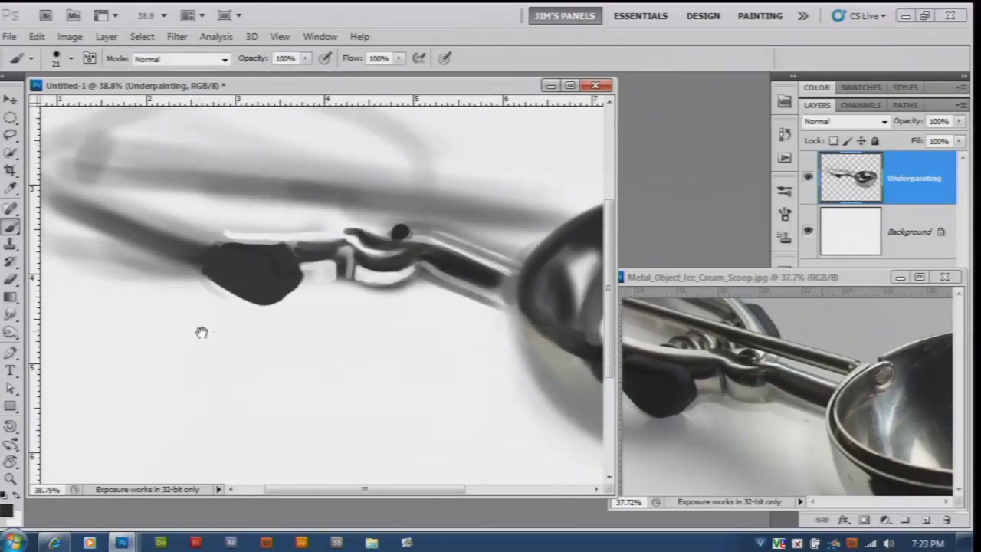
scroll(201, 333, "down", 1)
Pan the reference photo to the grip and erase the smudge left of the grip
left_click(809, 369)
left_click_drag(712, 401, 842, 416)
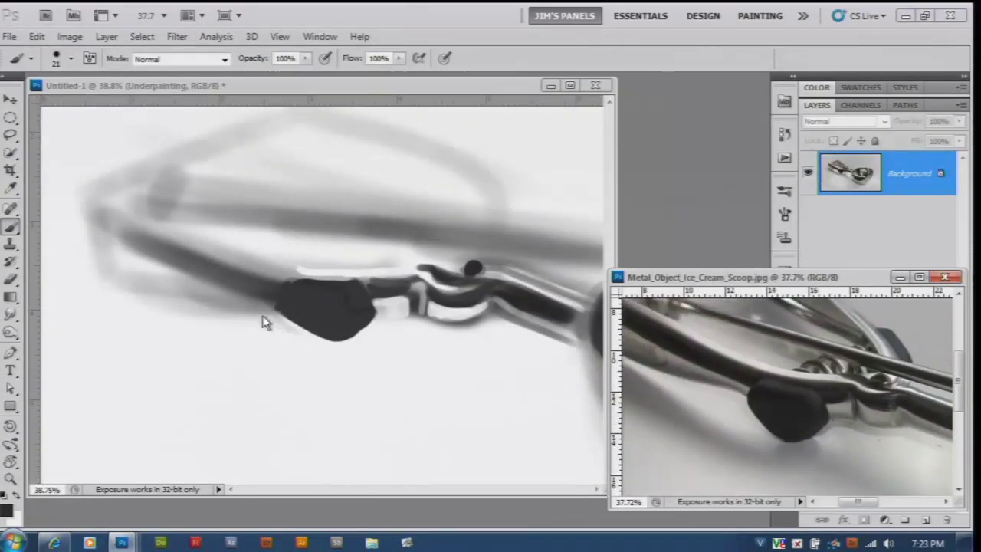
left_click(16, 282)
left_click(285, 328)
left_click_drag(284, 328, 269, 313)
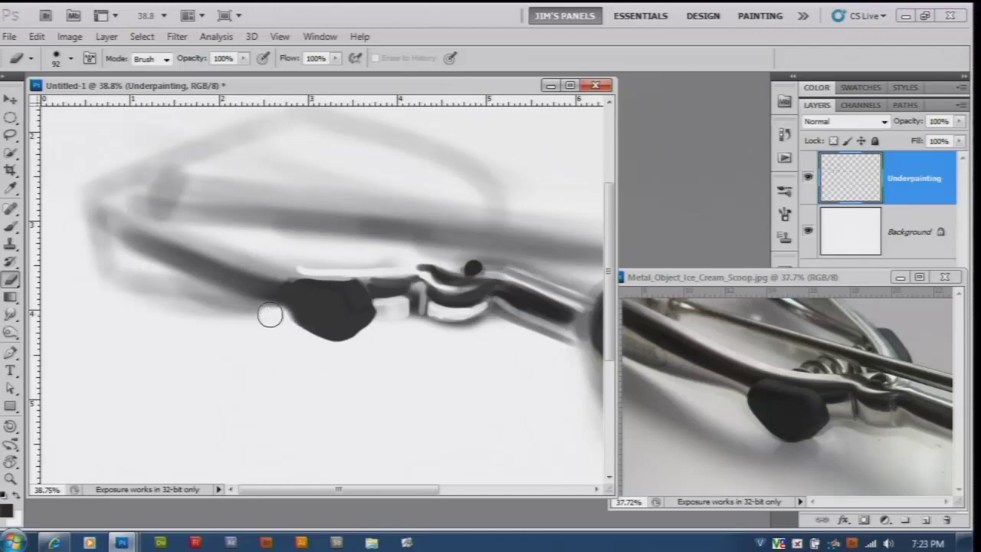
scroll(431, 383, "down", 1)
scroll(431, 384, "down", 2)
Zoom both the reference photo and the painting out
left_click(690, 399)
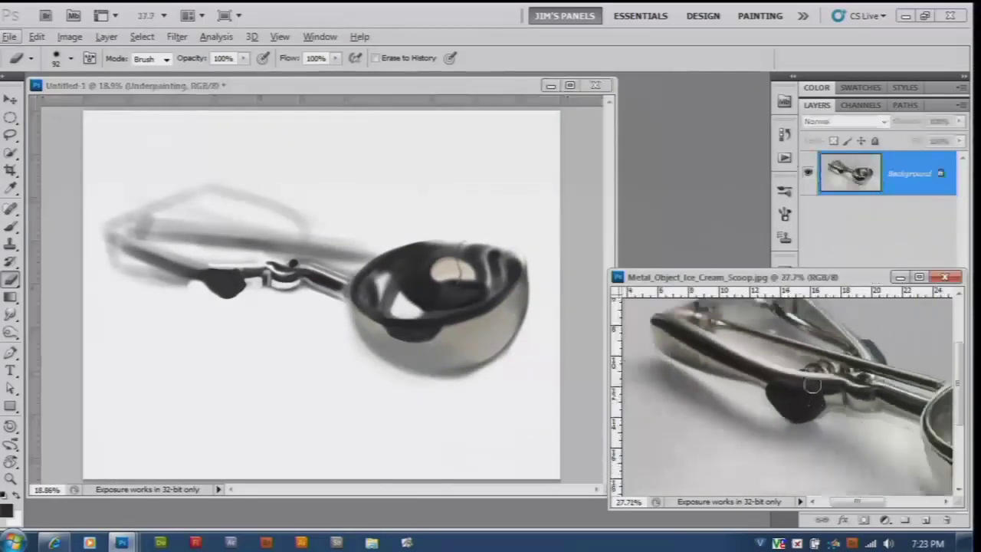
scroll(690, 405, "down", 2)
scroll(253, 322, "down", 1)
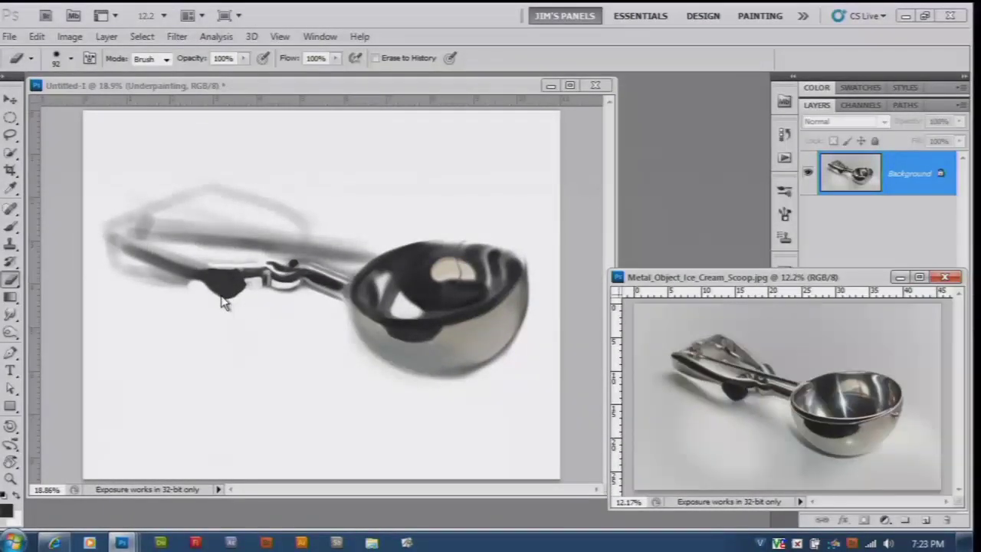
left_click(267, 198)
scroll(265, 196, "up", 1)
Paint the handle's dark curved end and lower stroke, erasing the grey smudge beneath
scroll(261, 192, "up", 1)
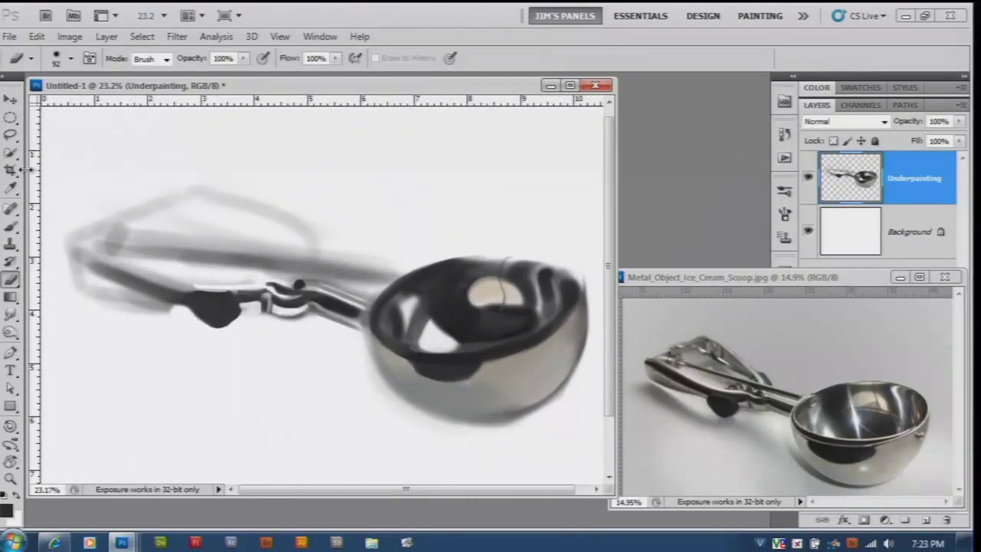
key("b")
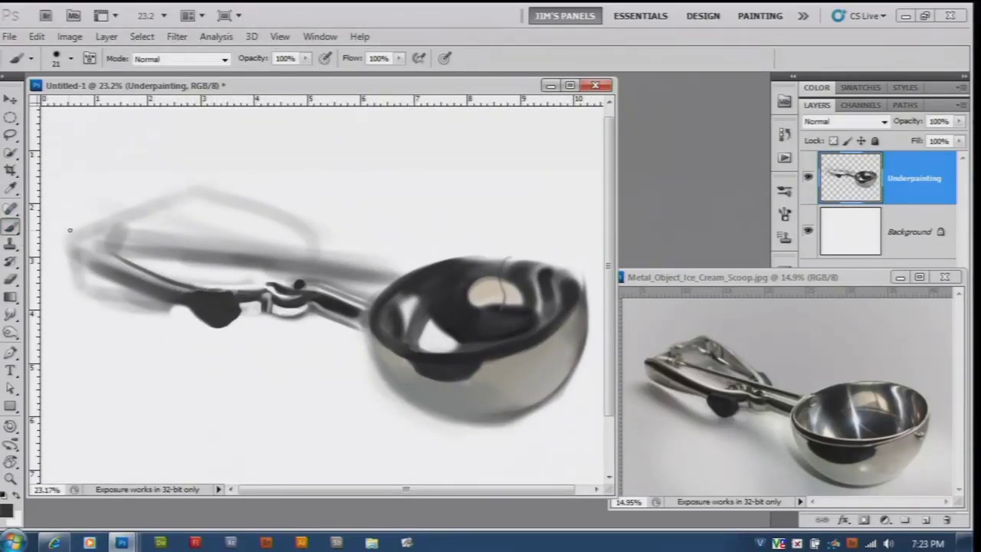
left_click_drag(83, 236, 190, 291)
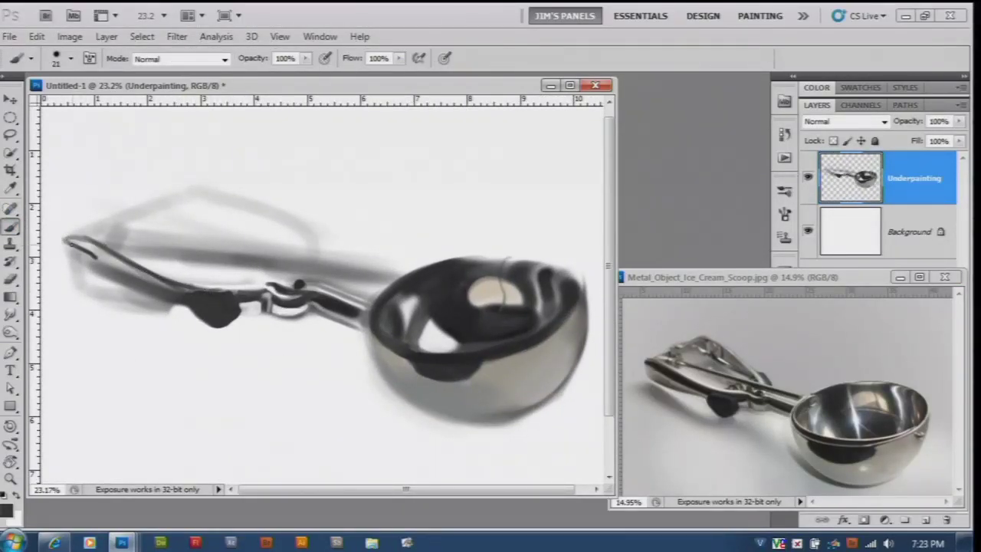
left_click_drag(90, 244, 173, 293)
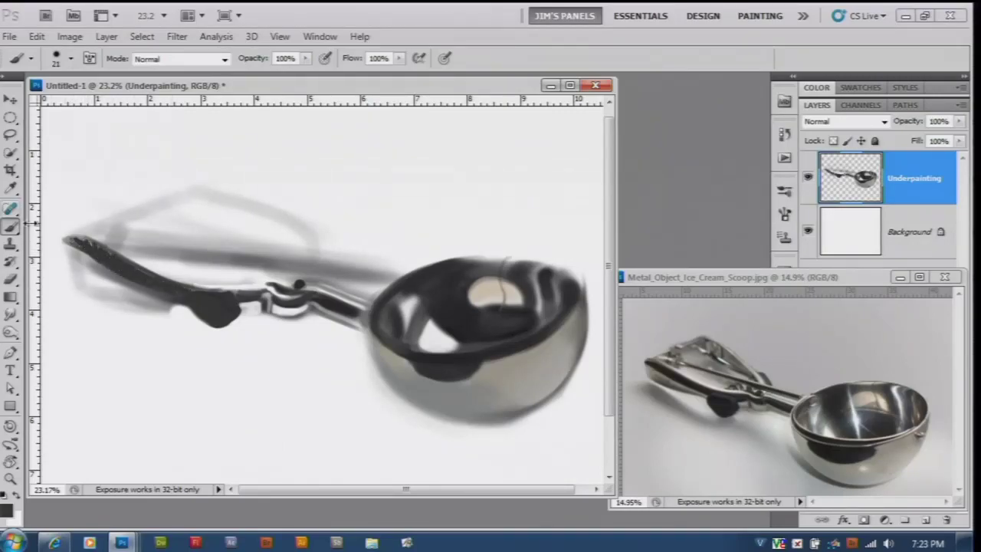
left_click_drag(69, 268, 149, 298)
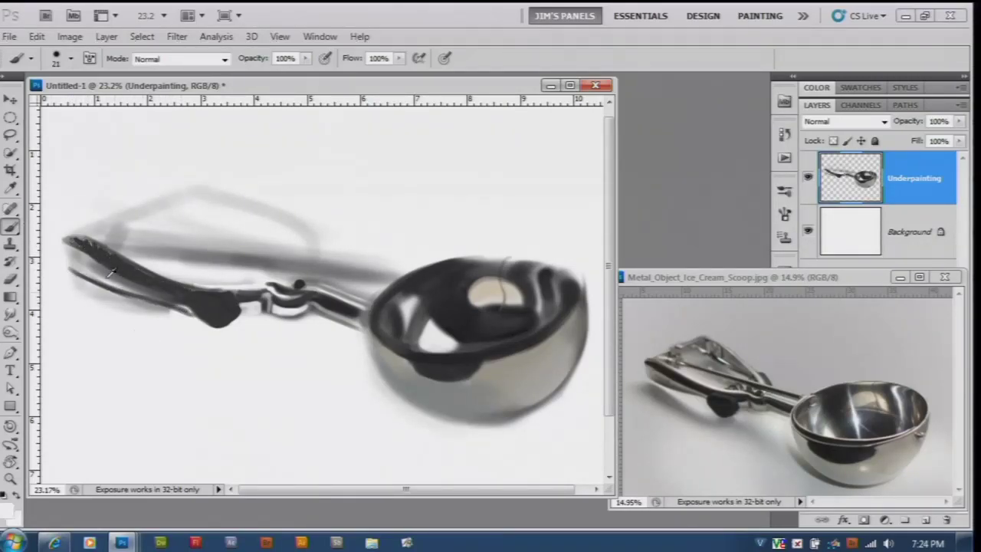
key("e")
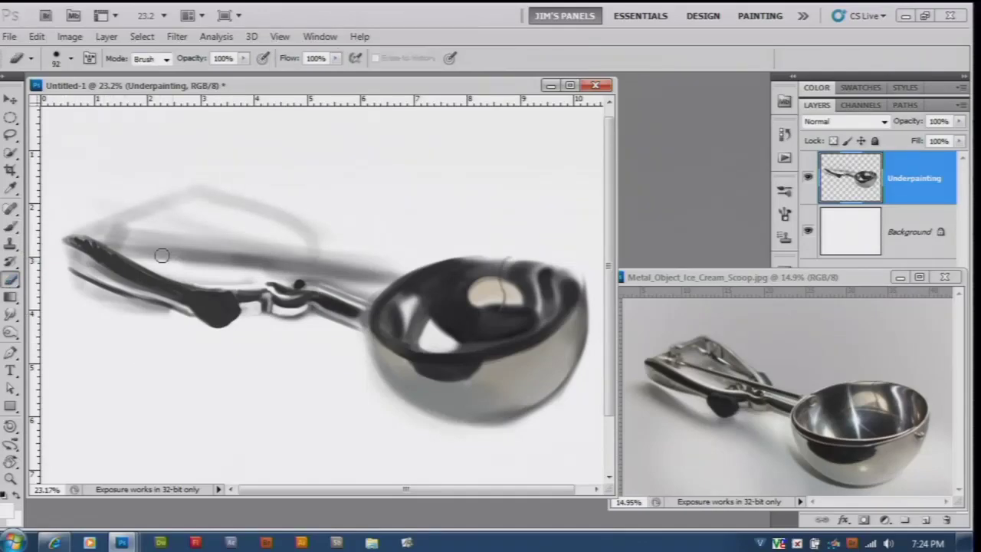
mouse_move(115, 303)
left_mouse_down()
mouse_move(92, 293)
mouse_move(112, 306)
left_mouse_up()
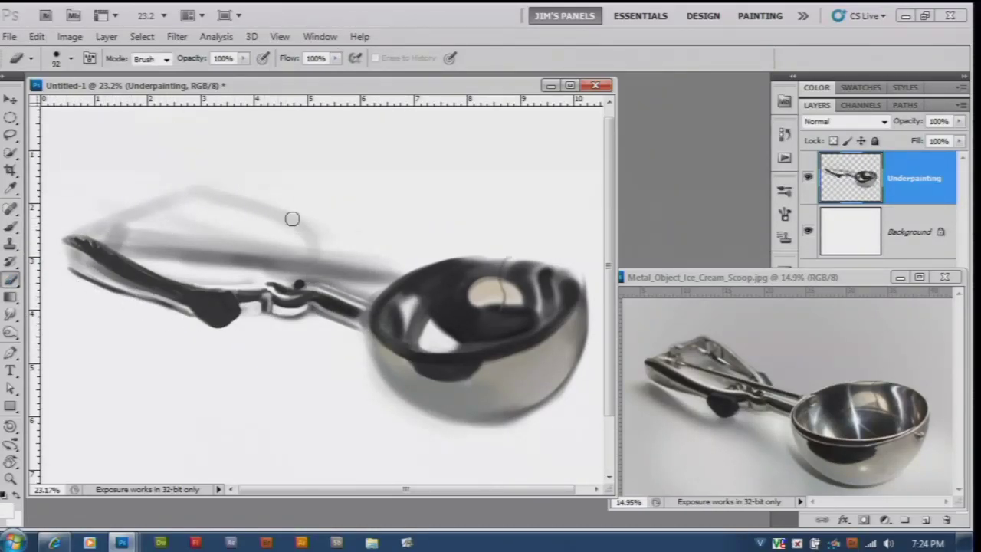
Highlight the handle tip and define the upper handle wire with dark strokes
key("b")
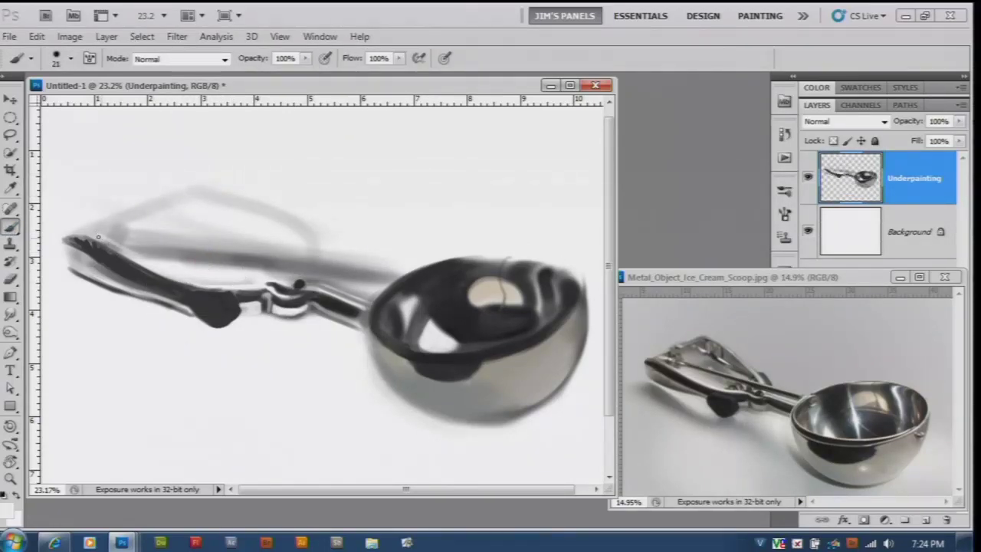
mouse_move(95, 236)
left_mouse_down()
mouse_move(73, 235)
mouse_move(189, 198)
left_mouse_up()
key("x")
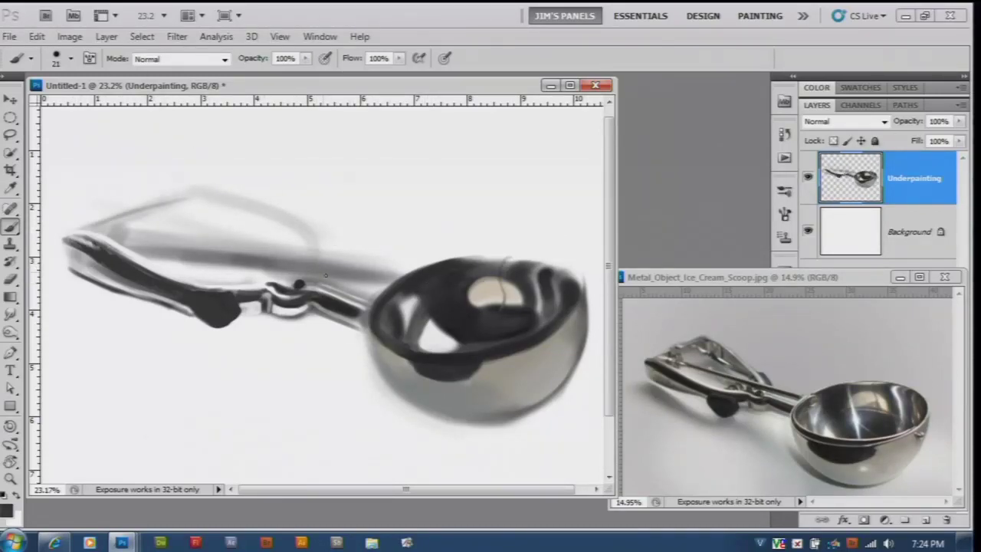
left_click_drag(308, 264, 262, 222)
mouse_move(306, 256)
left_mouse_down()
mouse_move(198, 186)
mouse_move(104, 220)
mouse_move(181, 190)
mouse_move(268, 236)
left_mouse_up()
left_click_drag(197, 212, 296, 249)
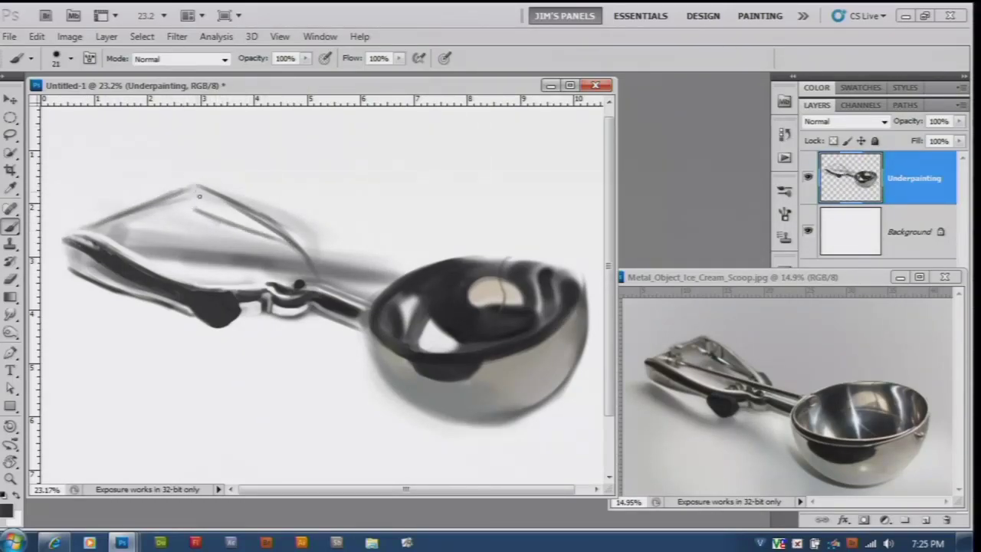
mouse_move(198, 196)
left_mouse_down()
mouse_move(295, 245)
mouse_move(199, 196)
mouse_move(92, 234)
mouse_move(179, 208)
left_mouse_up()
Add a small dark accent on the handle and rotate the canvas about 89° upright
key("x")
left_click(271, 167, "alt")
left_click(125, 261, "alt")
left_click_drag(128, 230, 115, 244)
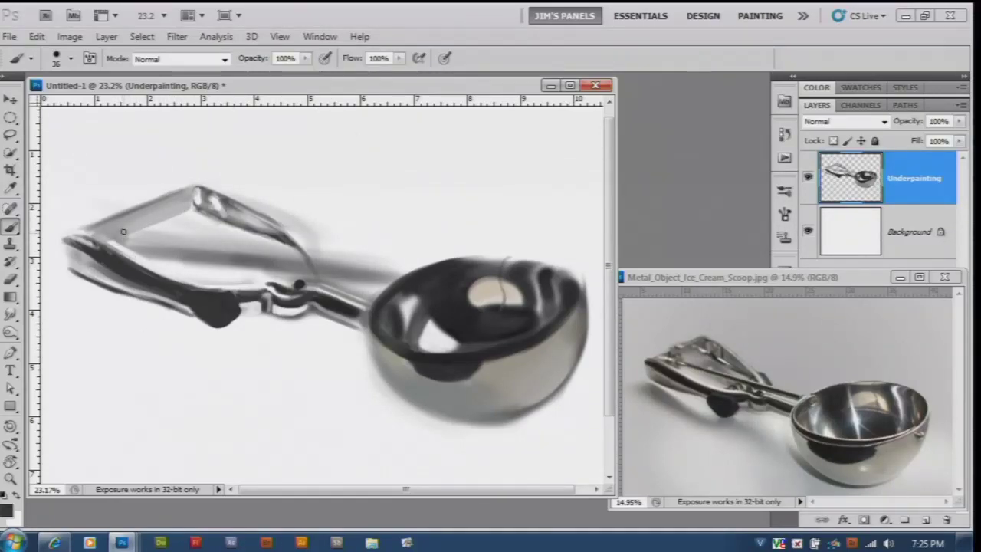
key("r")
mouse_move(235, 259)
left_mouse_down()
mouse_move(535, 207)
mouse_move(540, 230)
left_mouse_up()
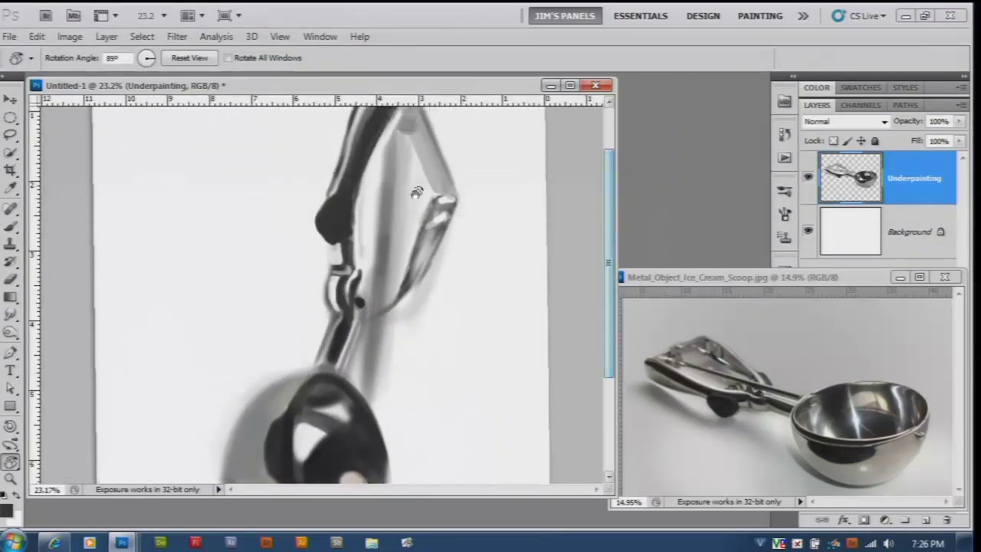
Turn the reference photo upright and paint a long dark stroke down the handle bar
left_click(747, 302)
left_click_drag(747, 301, 869, 333)
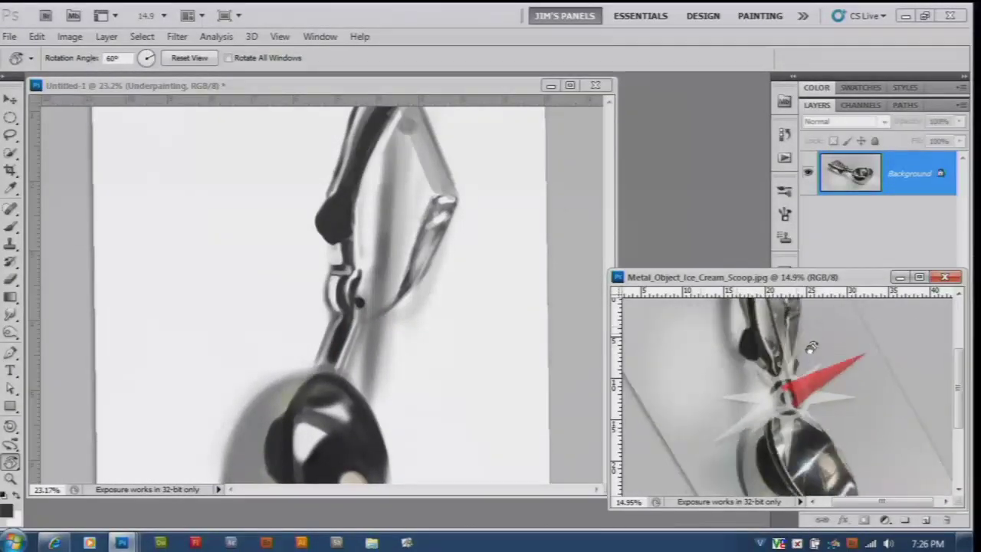
key("b")
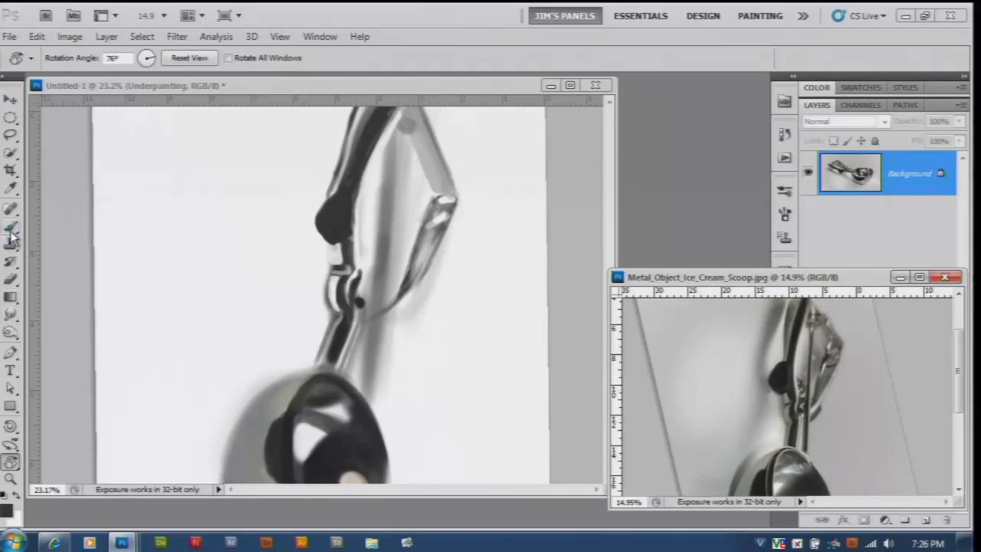
left_click(391, 288)
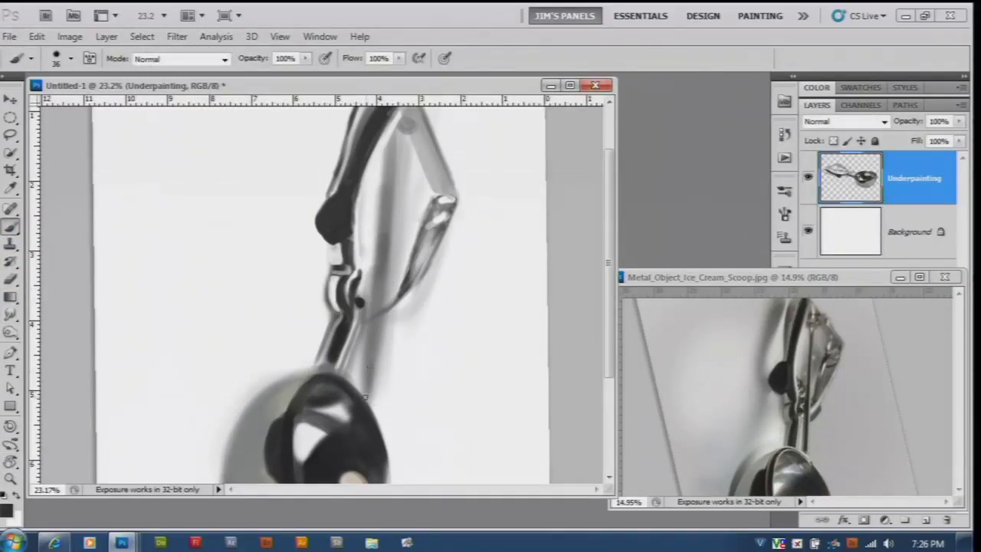
mouse_move(399, 132)
left_mouse_down()
mouse_move(365, 395)
mouse_move(398, 192)
mouse_move(373, 233)
left_mouse_up()
Soften the dark handle line by partly erasing it
key("x")
key("e")
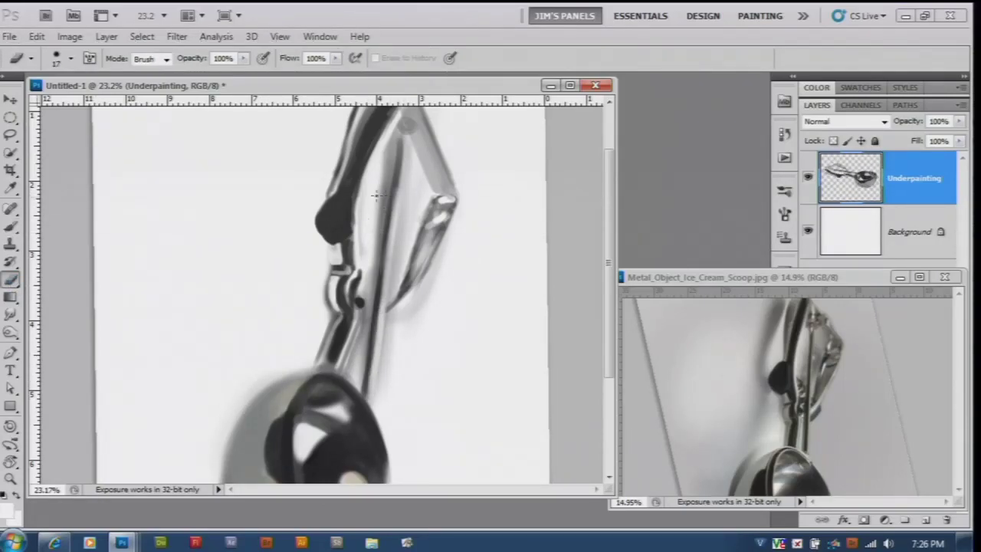
left_click_drag(380, 198, 383, 164)
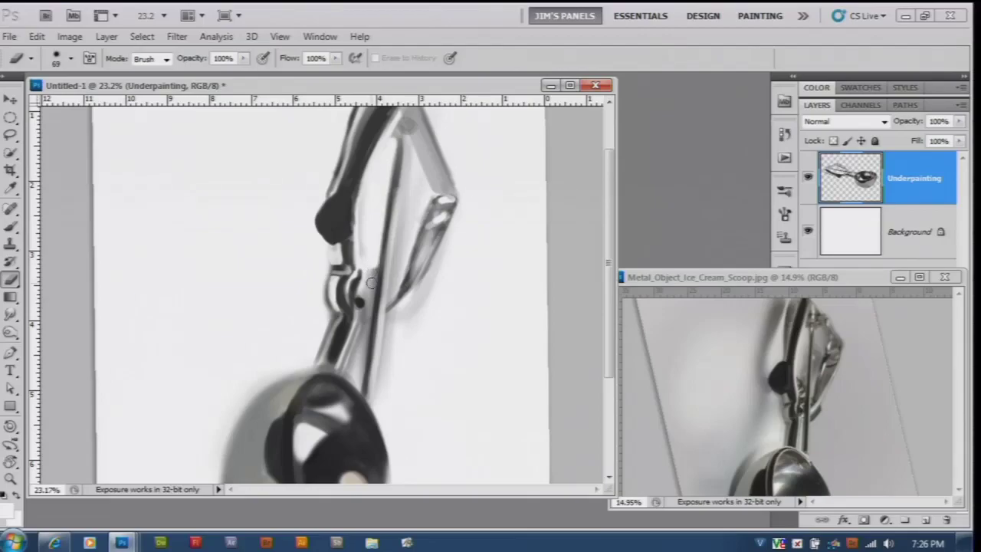
scroll(353, 367, "up", 1)
Reset both the painting and reference photo to horizontal, with black as paint colour
key("r")
left_click_drag(353, 368, 377, 328)
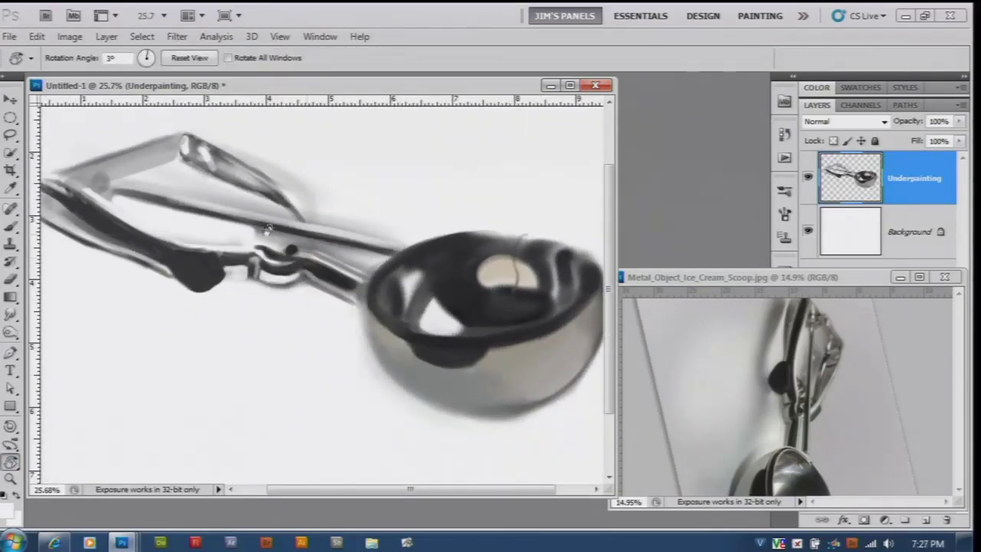
left_click(11, 280)
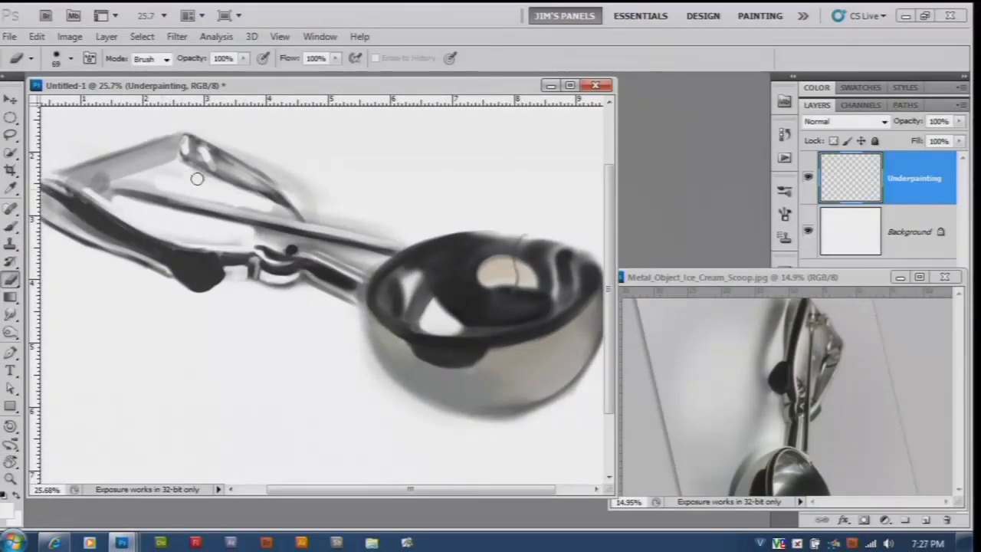
left_click(5, 496)
left_click(11, 225)
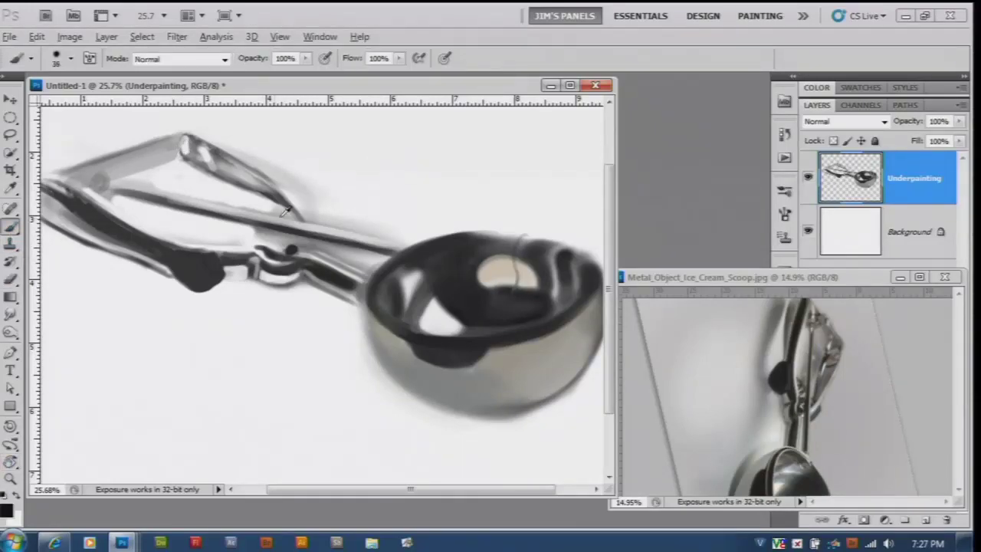
left_click(736, 278)
key("r")
left_click(189, 58)
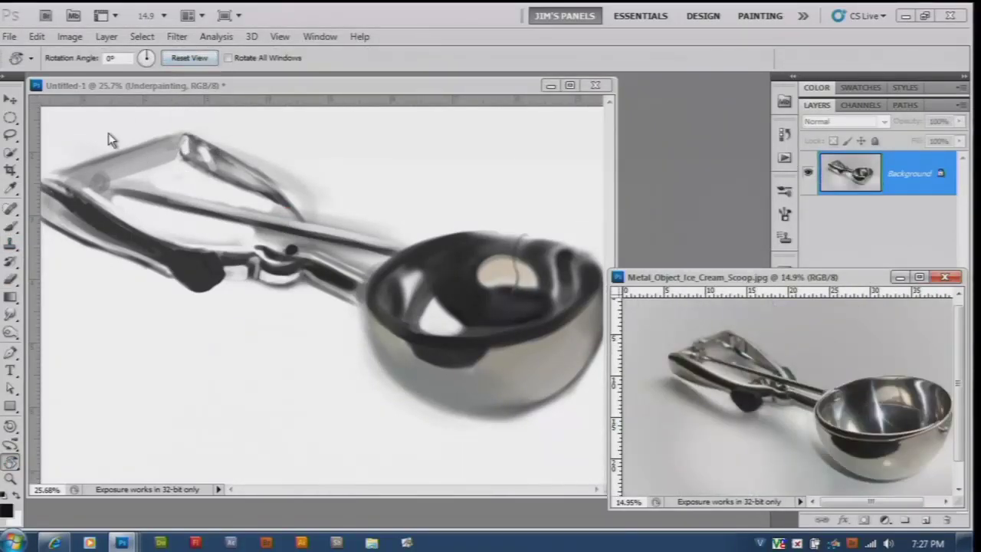
left_click(184, 59)
key("b")
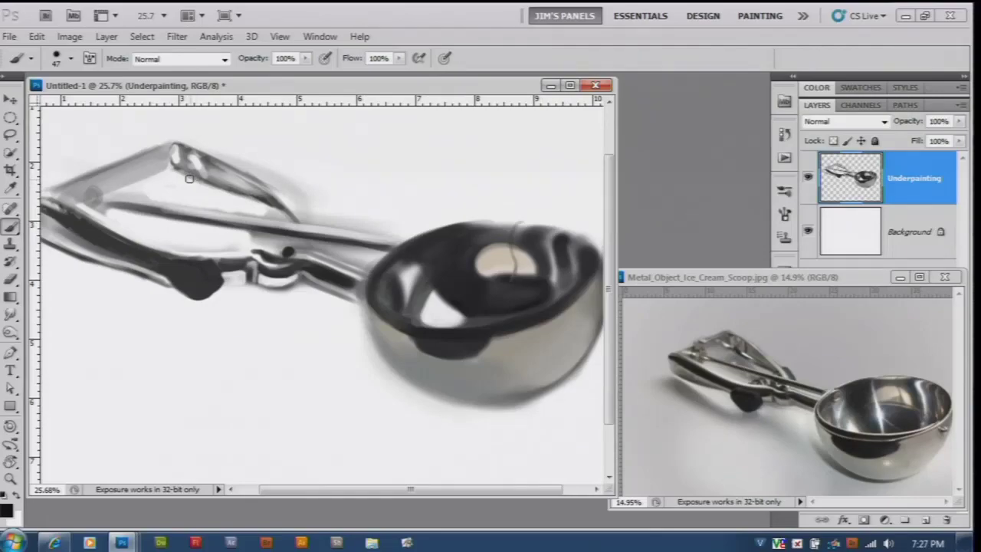
Touch up the handle wire with dark and white strokes and shade under the bowl
left_click_drag(189, 179, 223, 191)
key("x")
left_click_drag(175, 164, 230, 192)
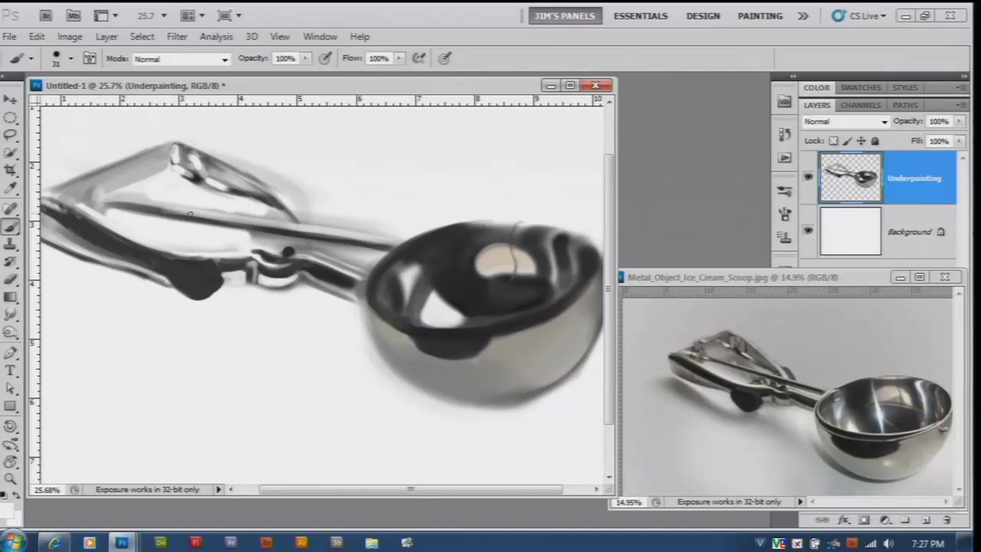
mouse_move(112, 204)
left_mouse_down()
mouse_move(138, 207)
mouse_move(76, 193)
left_mouse_up()
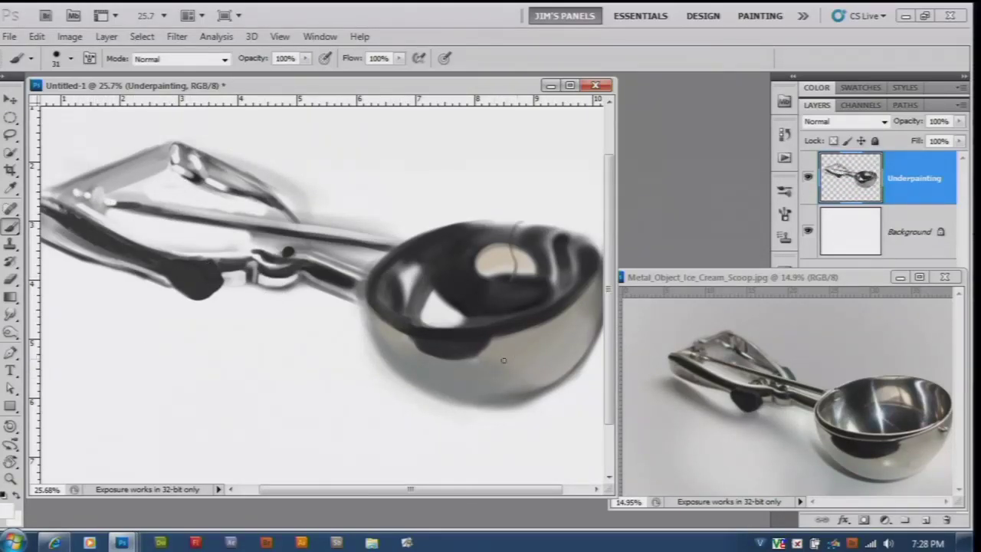
mouse_move(415, 351)
left_mouse_down()
mouse_move(470, 354)
mouse_move(443, 363)
left_mouse_up()
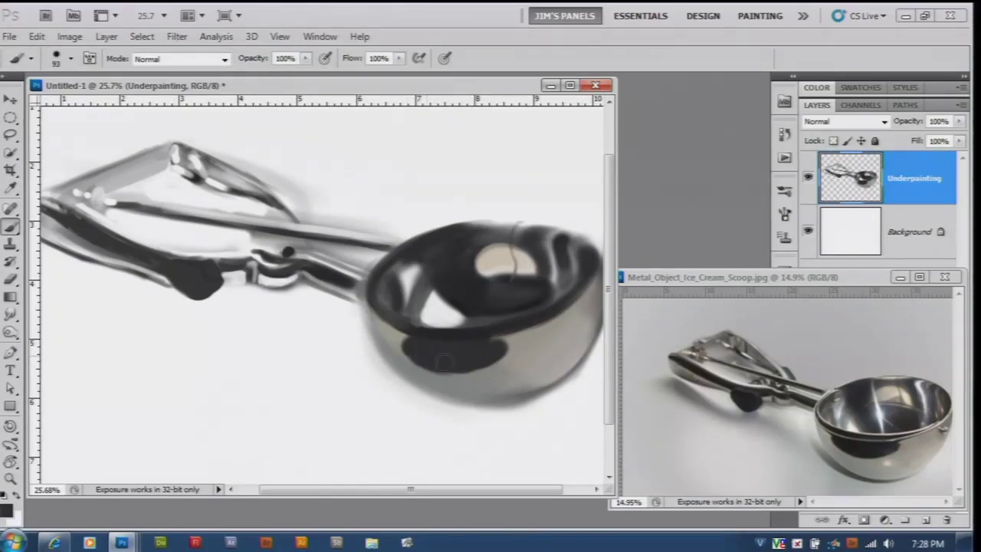
Shade the lower bowl darker grey and add a dark size-15 line along the handle
scroll(529, 407, "down", 1)
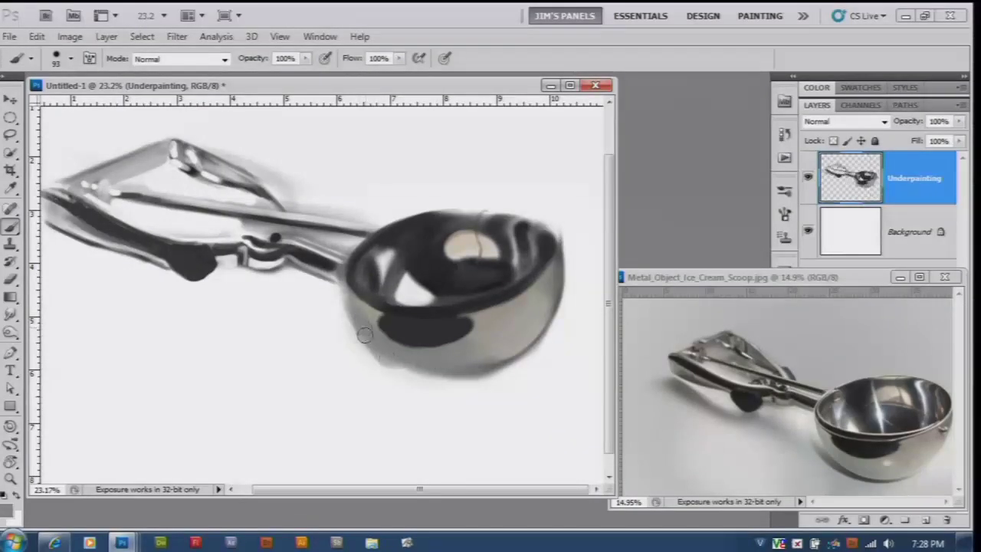
mouse_move(395, 368)
left_mouse_down()
mouse_move(529, 358)
mouse_move(537, 322)
mouse_move(478, 344)
mouse_move(488, 351)
left_mouse_up()
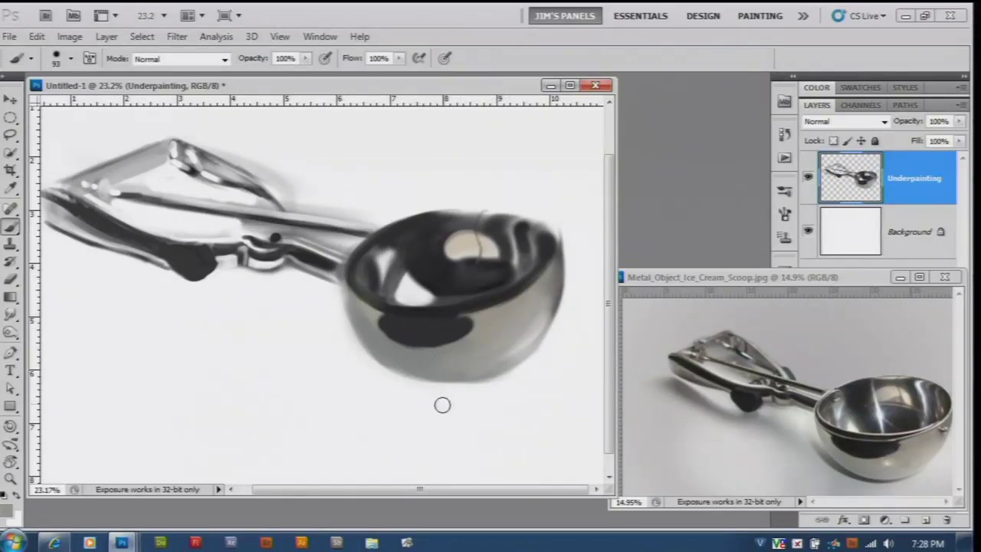
key("d")
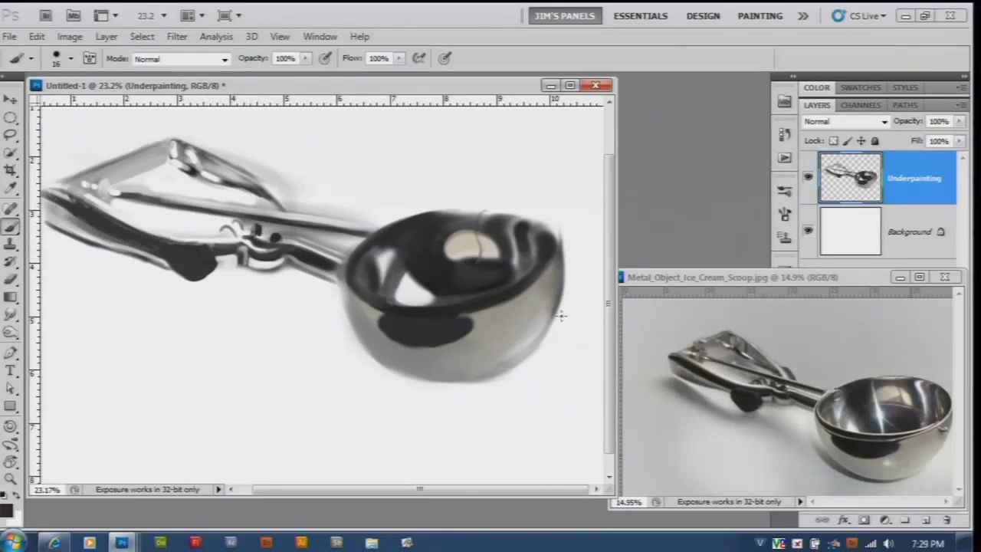
left_click_drag(249, 224, 341, 233)
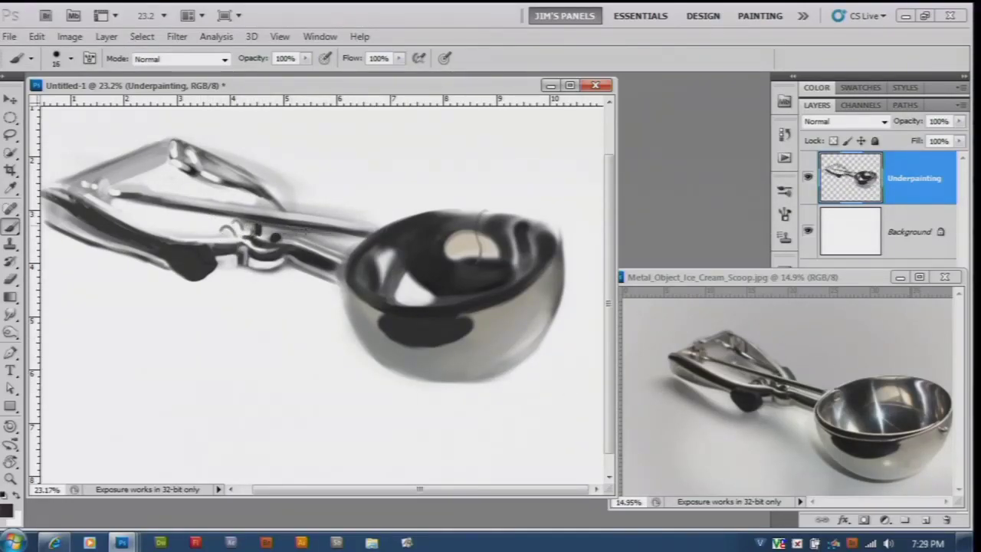
Darken the scoop's upper rim with a dark tone sampled from the canvas
left_click(404, 175, "alt")
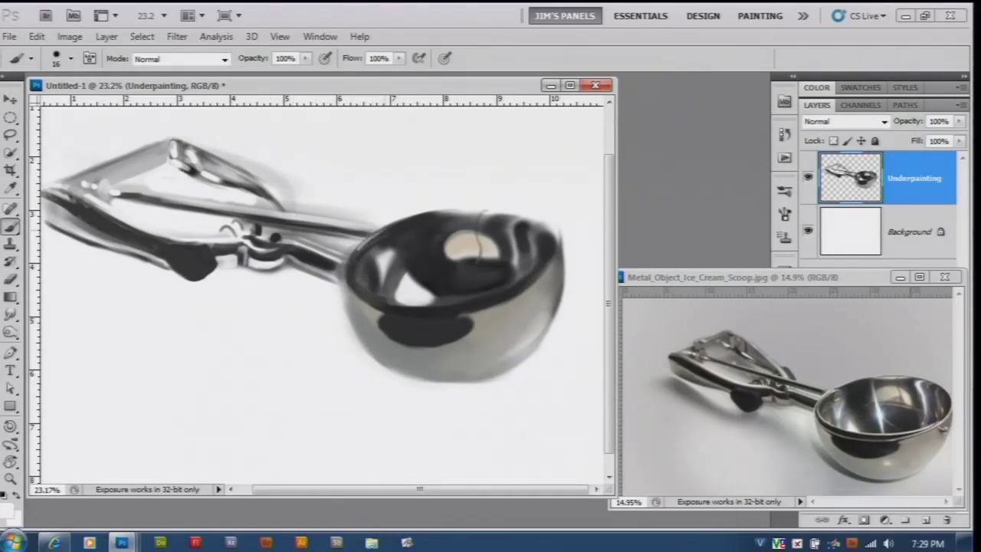
left_click(423, 217, "alt")
left_click_drag(429, 214, 527, 216)
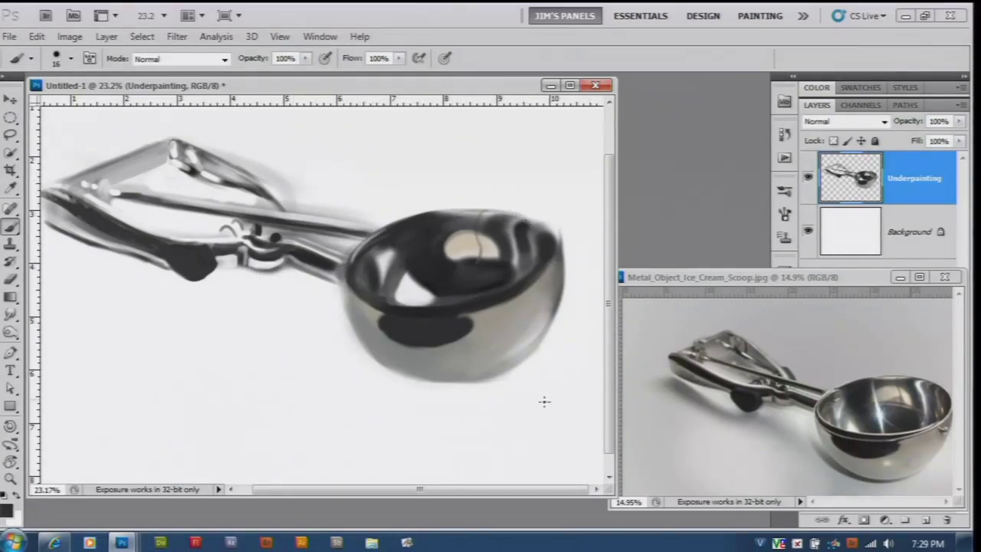
Lightly erase the bowl's lower-left edge, return to the brush, and zoom out
key("e")
left_click_drag(390, 383, 340, 322)
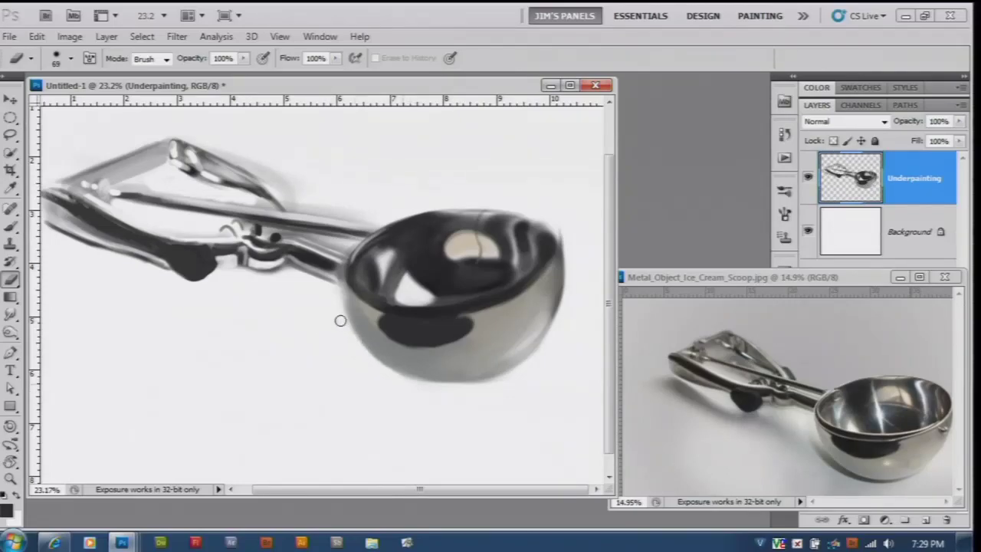
key("b")
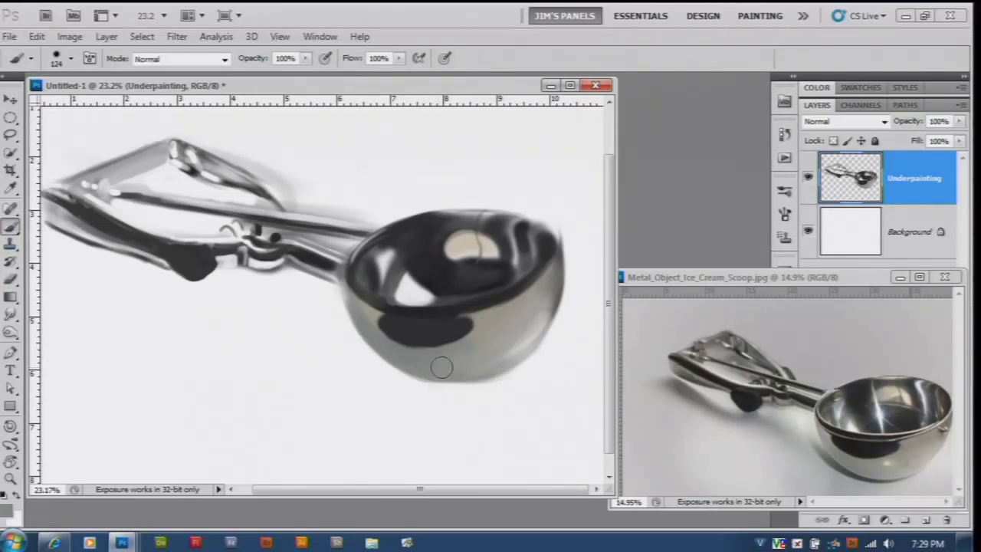
scroll(471, 368, "down", 1)
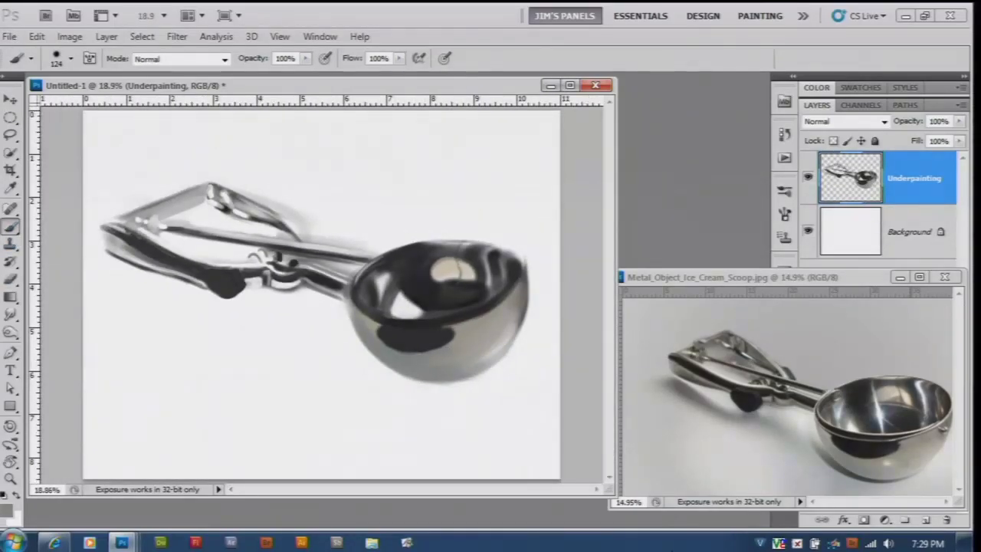